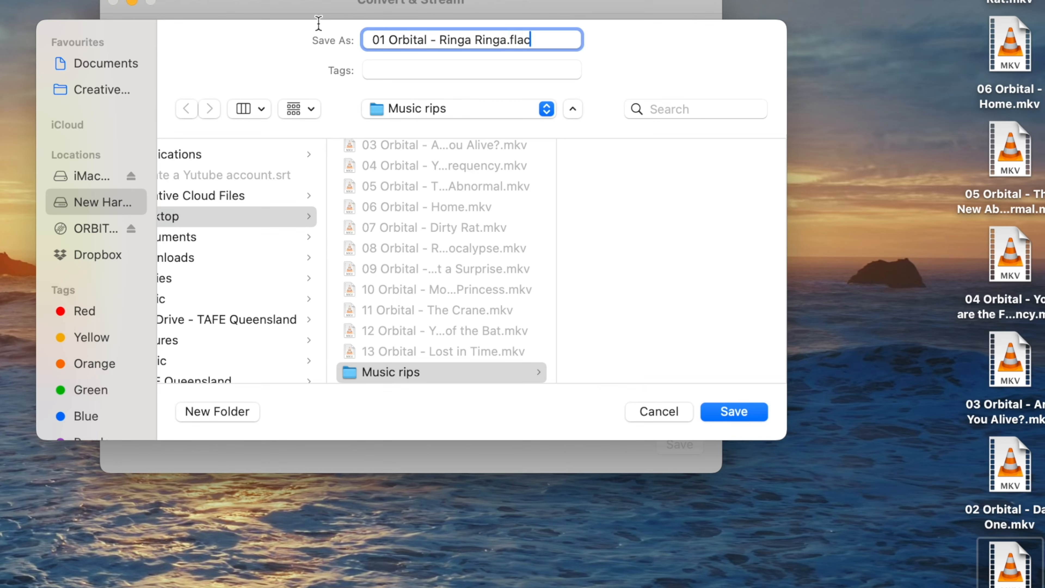
- Save the conversion output as "01 Orbital - Ringa Ringa.flac" in the Music rips folder and restart playback from the beginning
{"action": "double_click", "coordinate": [536, 36]}
{"action": "left_click", "coordinate": [544, 42]}
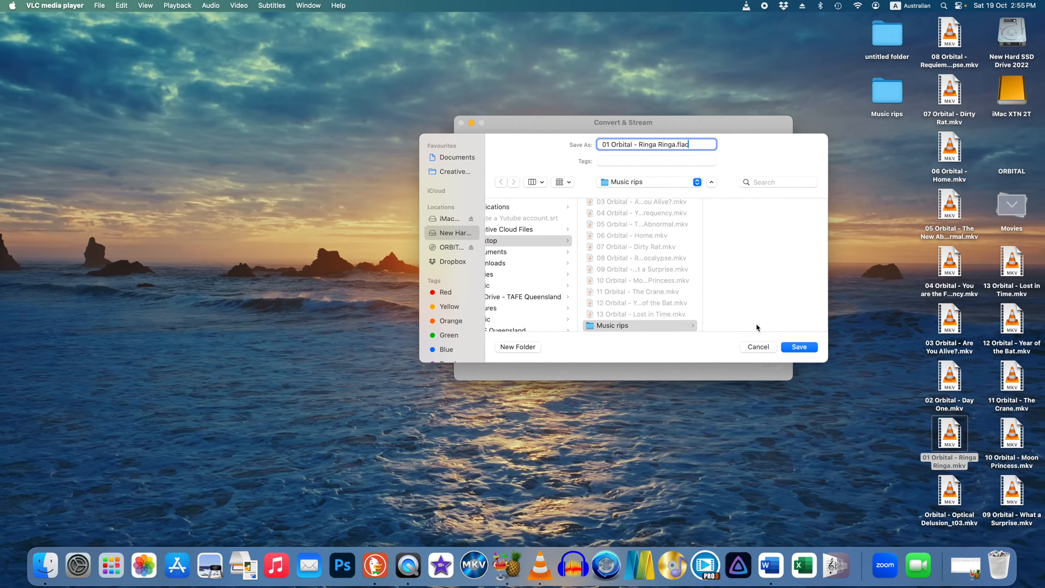
{"action": "left_click", "coordinate": [799, 347]}
{"action": "left_click", "coordinate": [774, 364]}
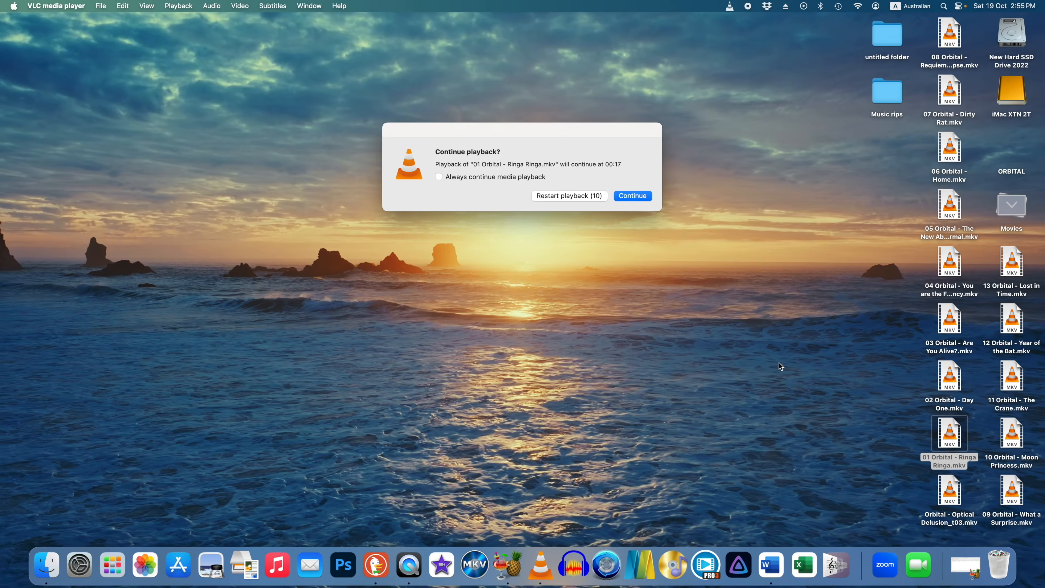
{"action": "left_click", "coordinate": [600, 194]}
- Open the Music rips folder on the desktop and launch Audacity for the 01 Orbital - Ringa Ringa.flac file
{"action": "double_click", "coordinate": [891, 90]}
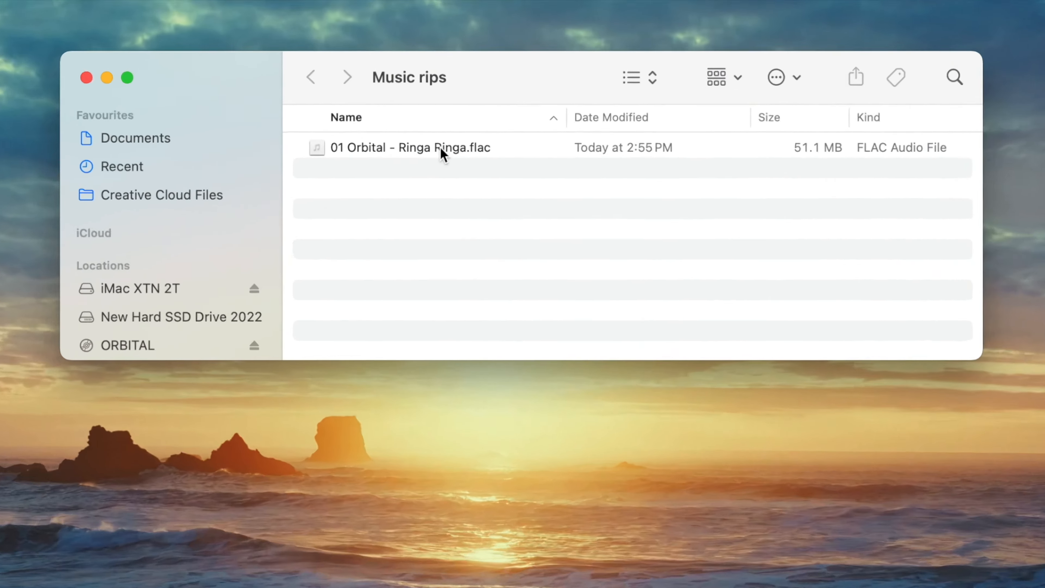
{"action": "left_click", "coordinate": [493, 110]}
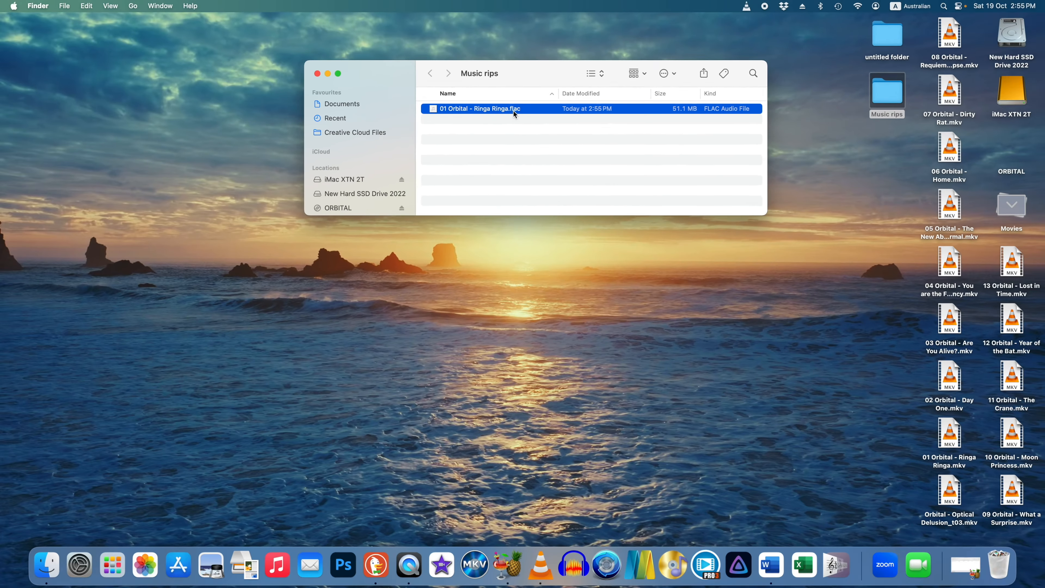
{"action": "left_click_drag", "start_coordinate": [513, 111], "coordinate": [545, 564]}
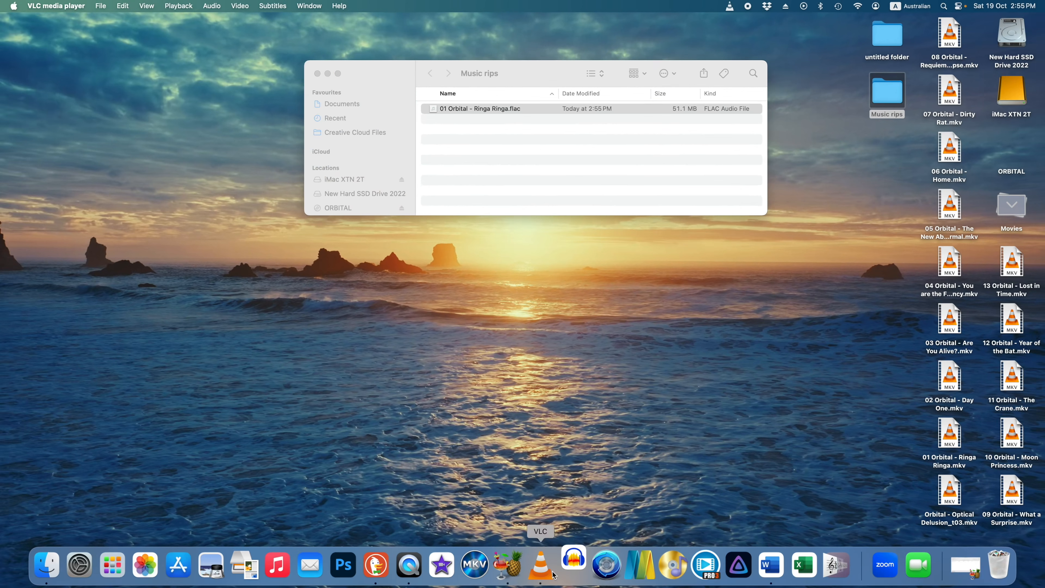
{"action": "right_click", "coordinate": [573, 562]}
{"action": "left_click", "coordinate": [581, 520]}
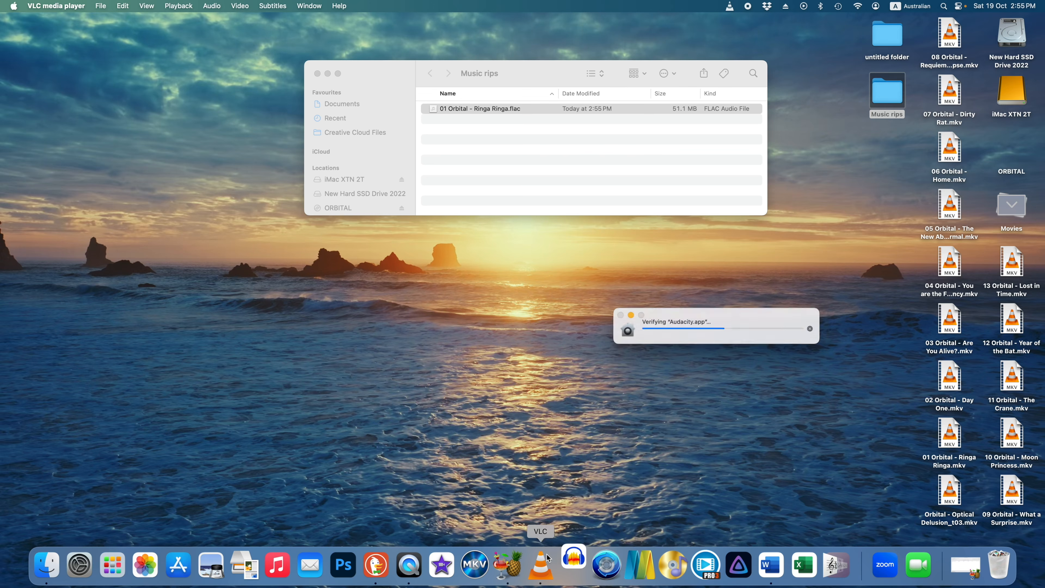
{"action": "left_click", "coordinate": [531, 111]}
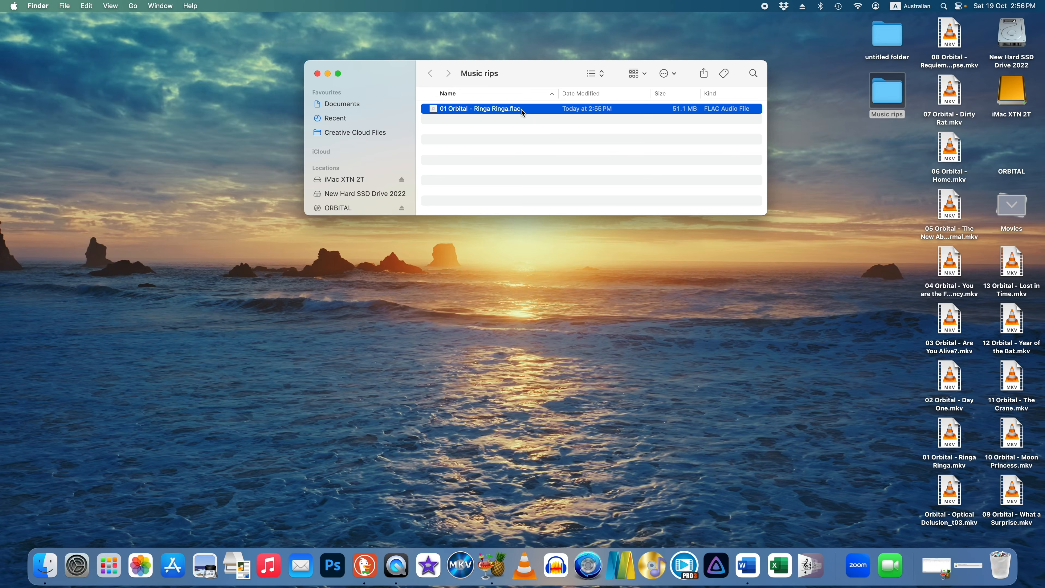
{"action": "left_click", "coordinate": [560, 573]}
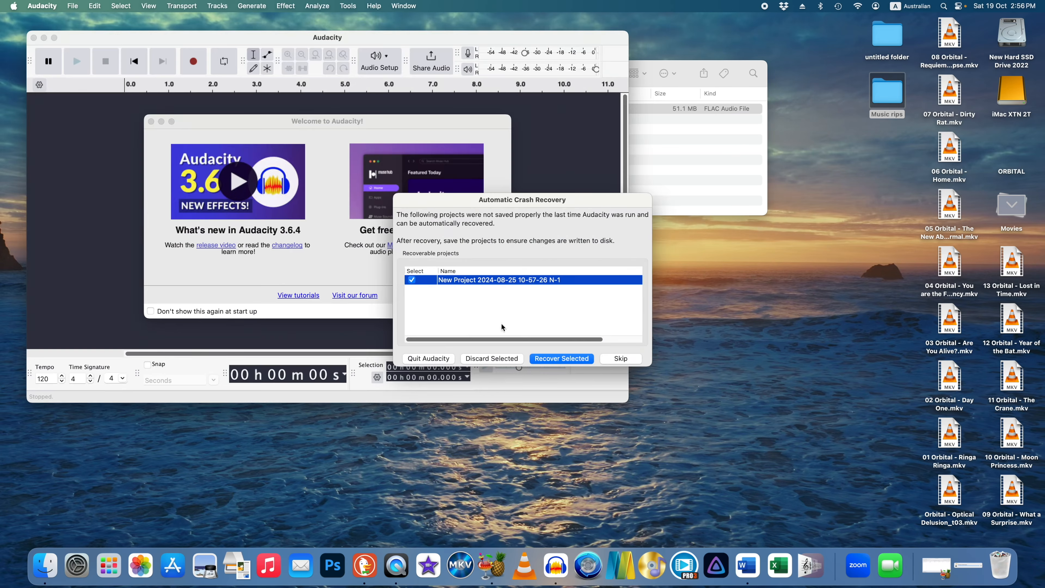
- Dismiss the crash recovery and welcome dialogs and import 01 Orbital - Ringa Ringa.flac into the empty Audacity project
{"action": "left_click", "coordinate": [494, 309]}
{"action": "left_click_drag", "start_coordinate": [348, 43], "coordinate": [543, 198]}
{"action": "left_click_drag", "start_coordinate": [517, 117], "coordinate": [506, 310]}
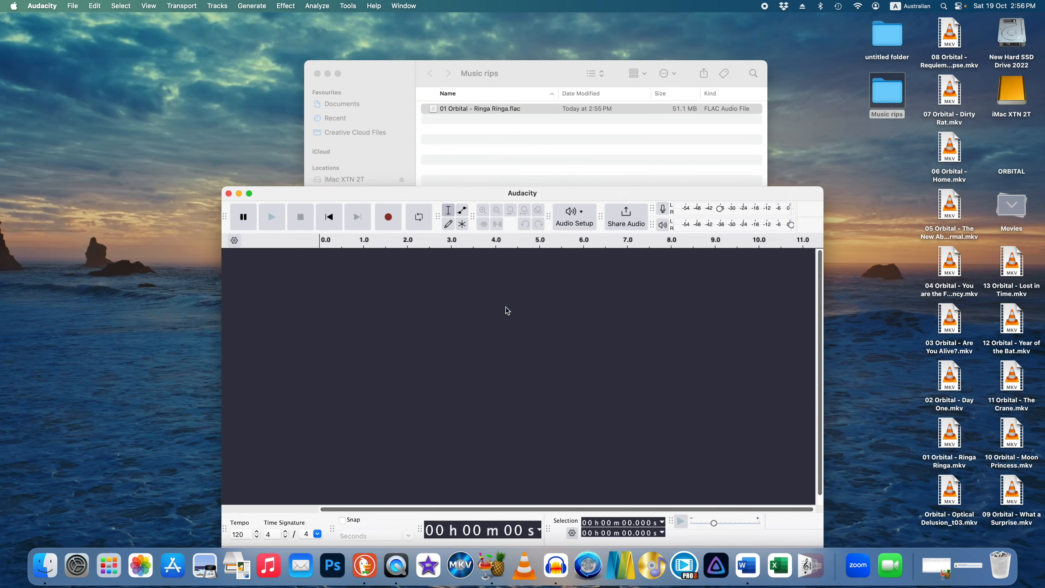
{"action": "left_click_drag", "start_coordinate": [474, 197], "coordinate": [433, 24]}
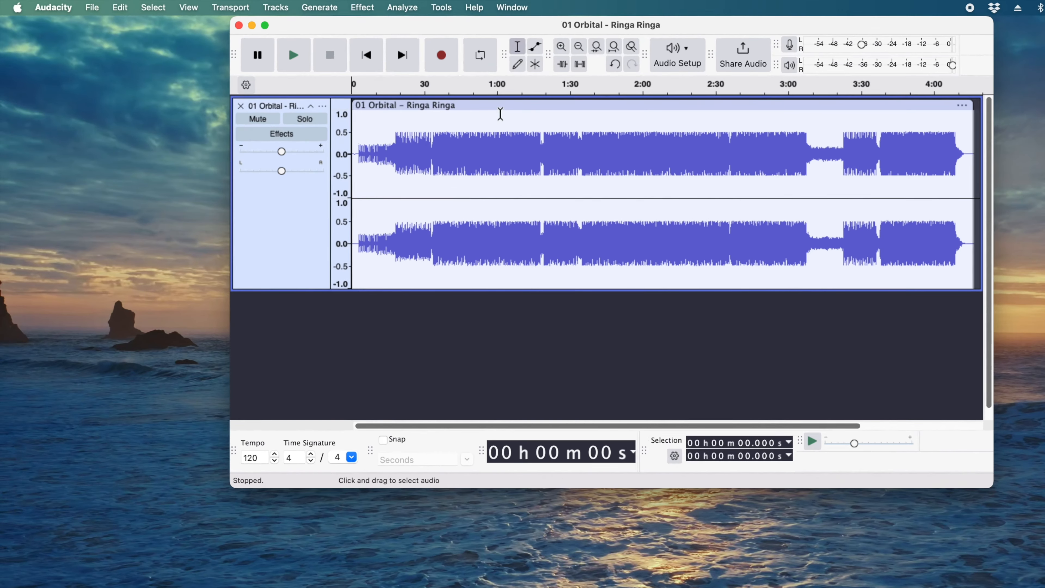
- Start an audio export to the computer and set the sample rate to 32000 Hz
{"action": "left_click", "coordinate": [92, 7]}
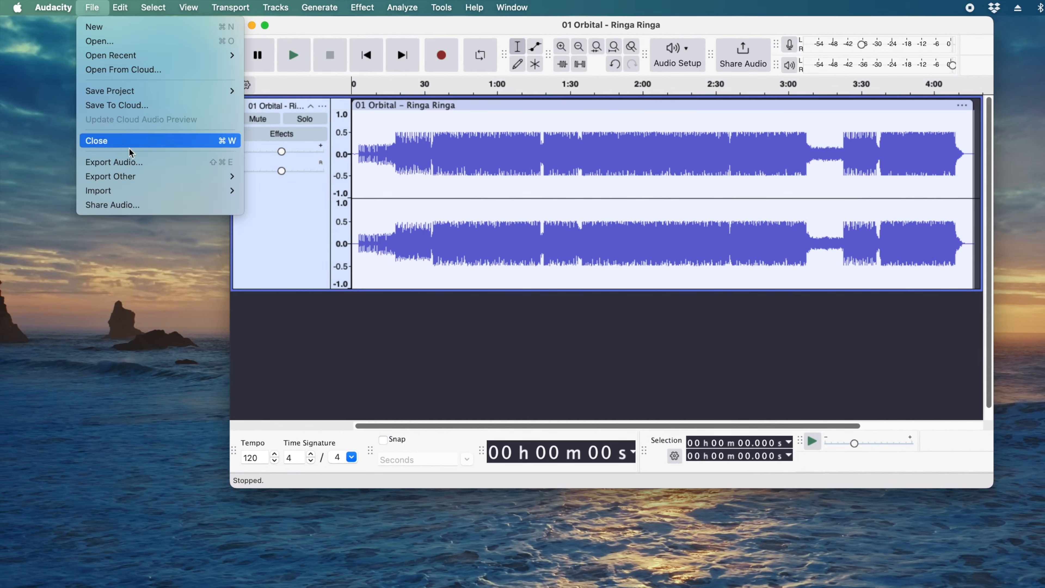
{"action": "left_click", "coordinate": [130, 167]}
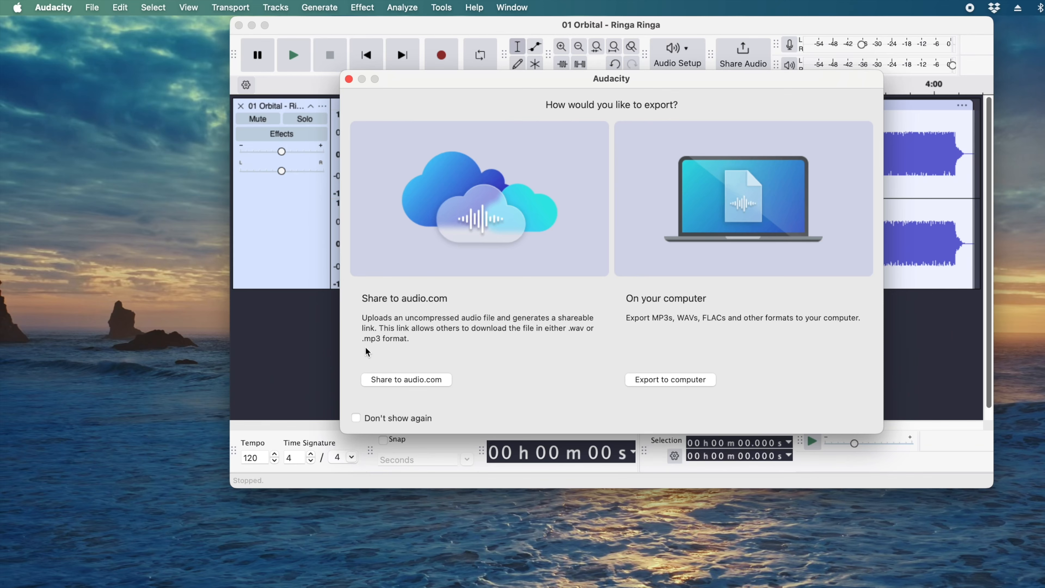
{"action": "left_click", "coordinate": [705, 380]}
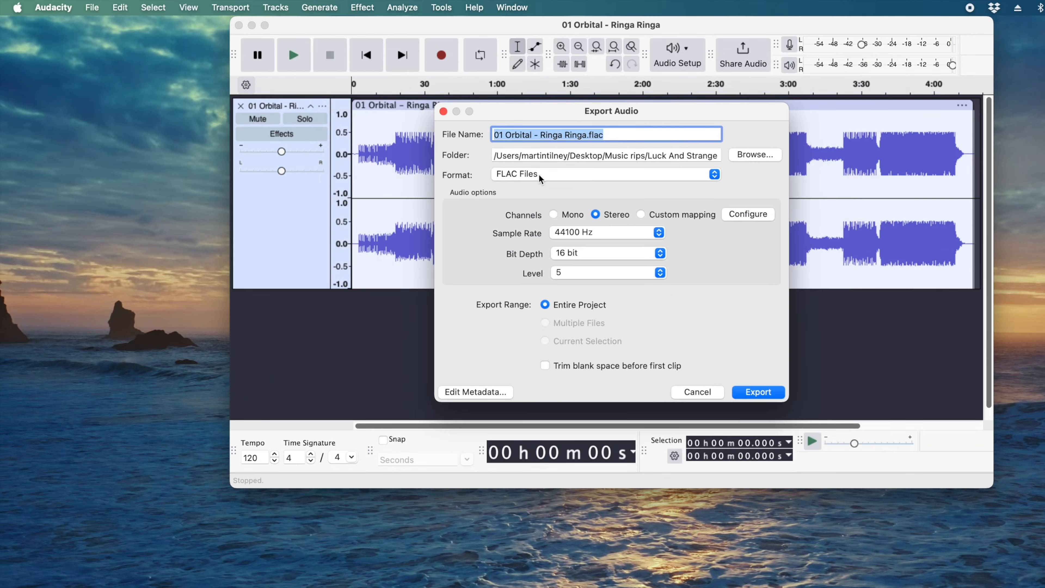
{"action": "left_click", "coordinate": [576, 233]}
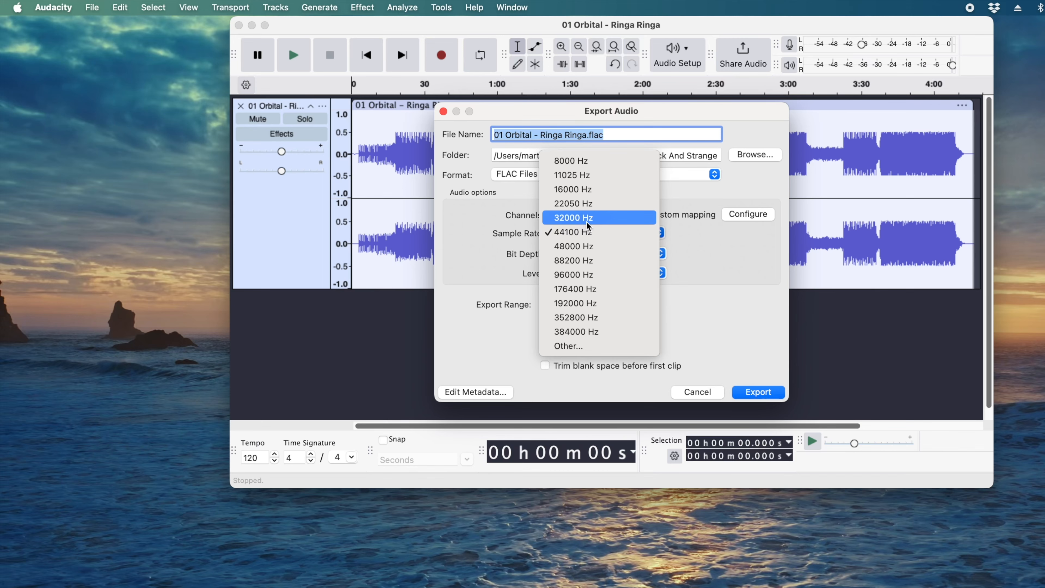
{"action": "left_click", "coordinate": [603, 224]}
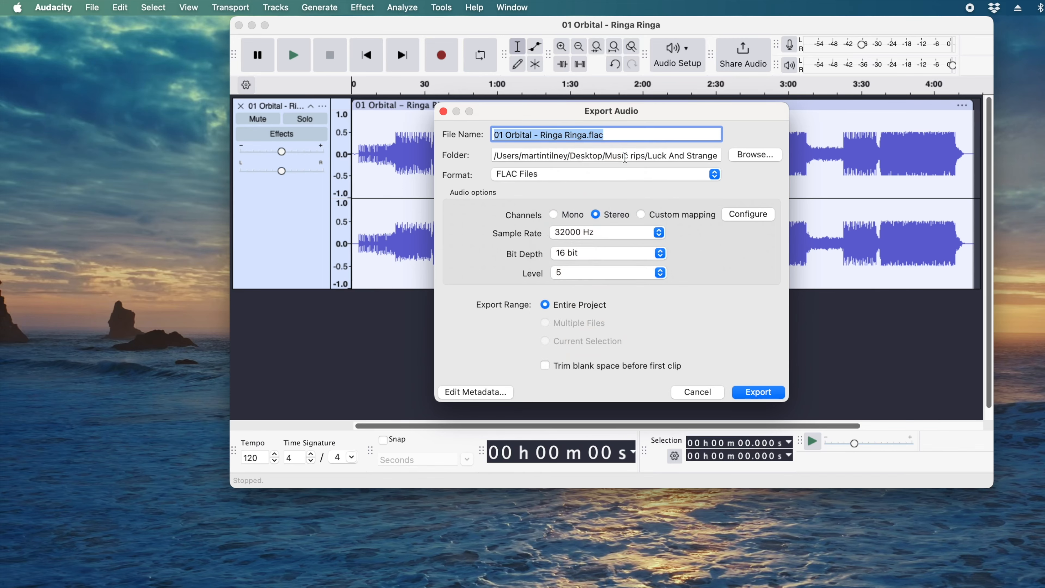
- Set the export folder to Music rips and export the FLAC, replacing the existing 01 Orbital - Ringa Ringa.flac
{"action": "left_click", "coordinate": [623, 155]}
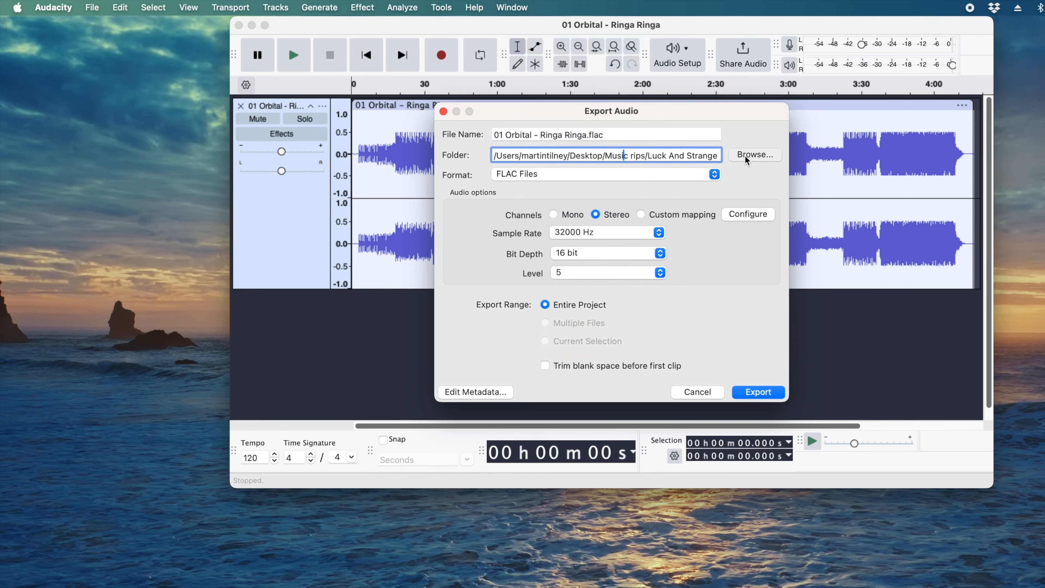
{"action": "left_click", "coordinate": [754, 155]}
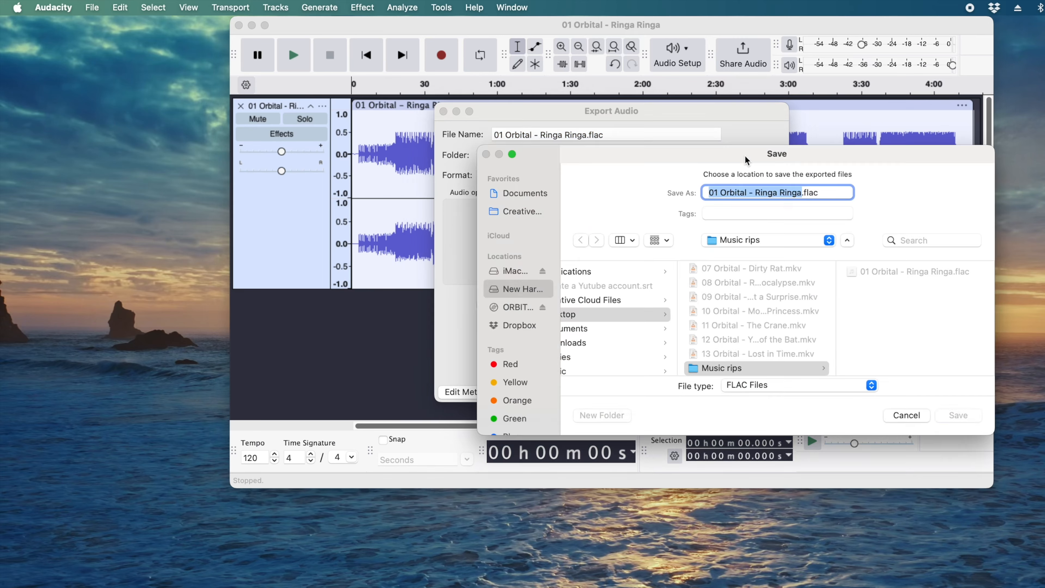
{"action": "left_click", "coordinate": [765, 372]}
{"action": "left_click", "coordinate": [958, 414]}
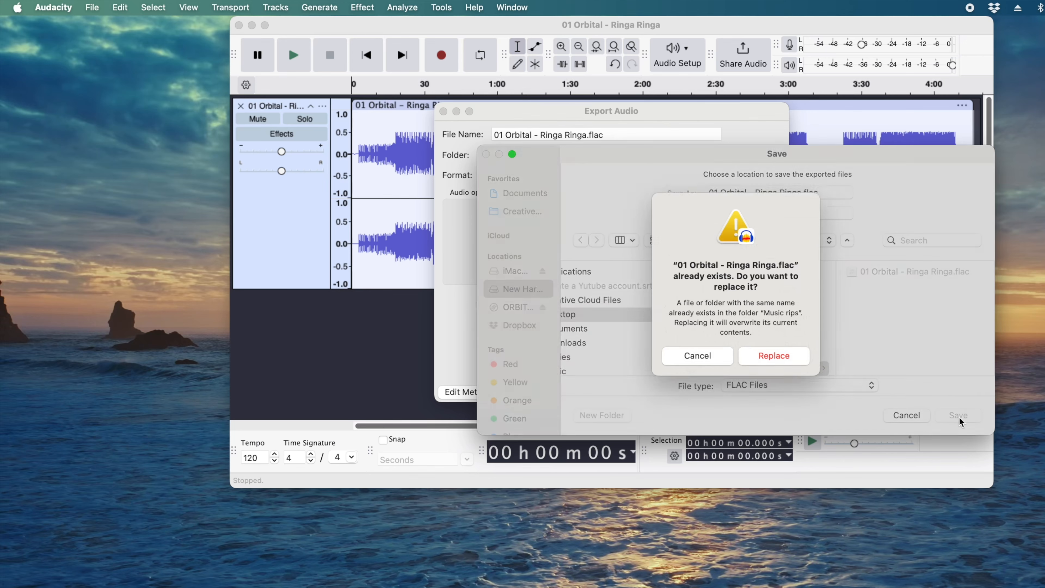
{"action": "left_click", "coordinate": [773, 362]}
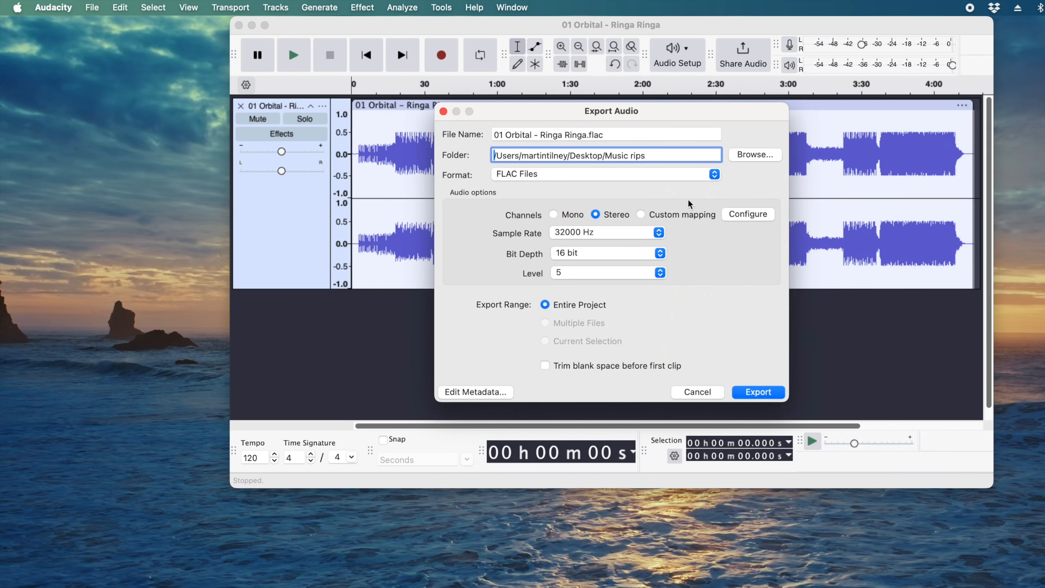
{"action": "left_click", "coordinate": [750, 393]}
{"action": "left_click", "coordinate": [592, 281]}
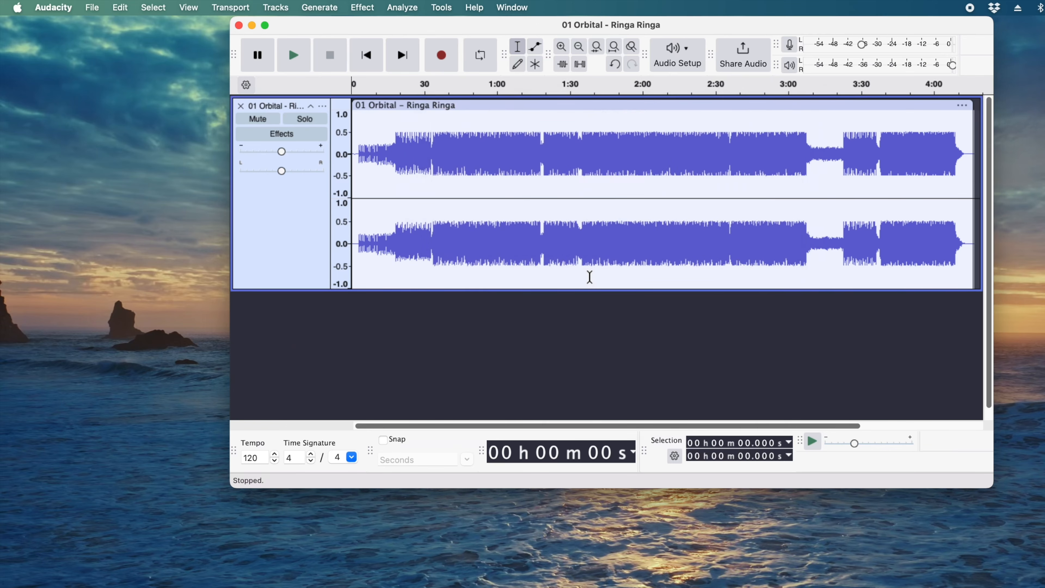
- Close the Audacity project without saving and check the exported FLAC's size in the Music rips folder
{"action": "left_click", "coordinate": [239, 26]}
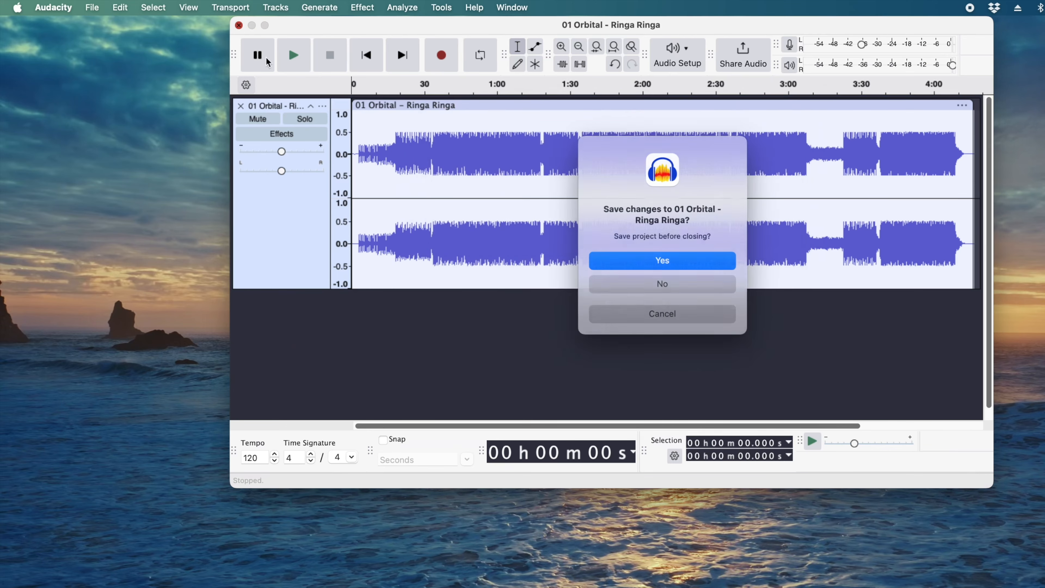
{"action": "left_click", "coordinate": [719, 286]}
{"action": "left_click", "coordinate": [777, 167]}
{"action": "left_click", "coordinate": [892, 139]}
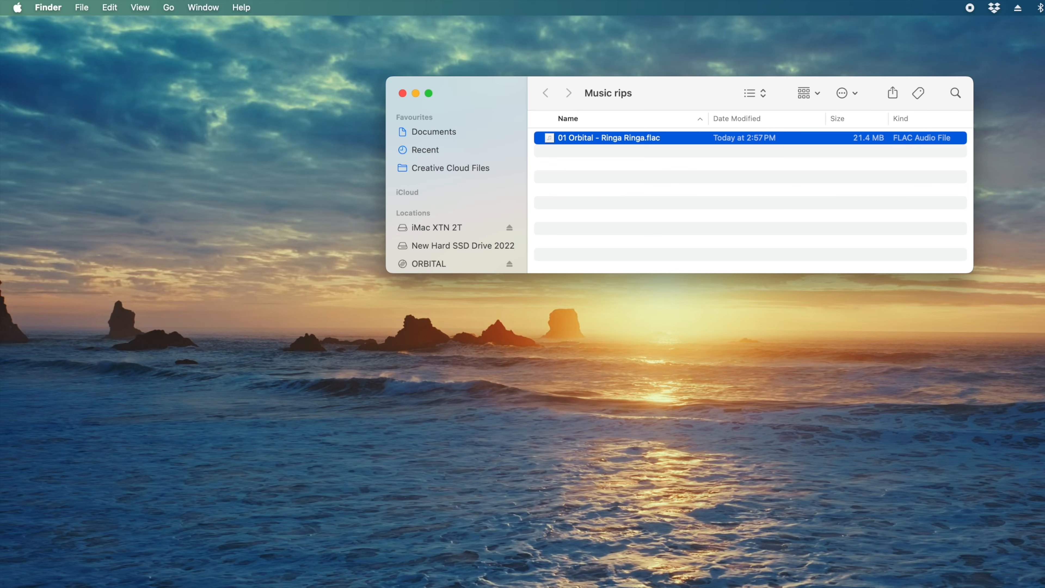
{"action": "left_click", "coordinate": [793, 198]}
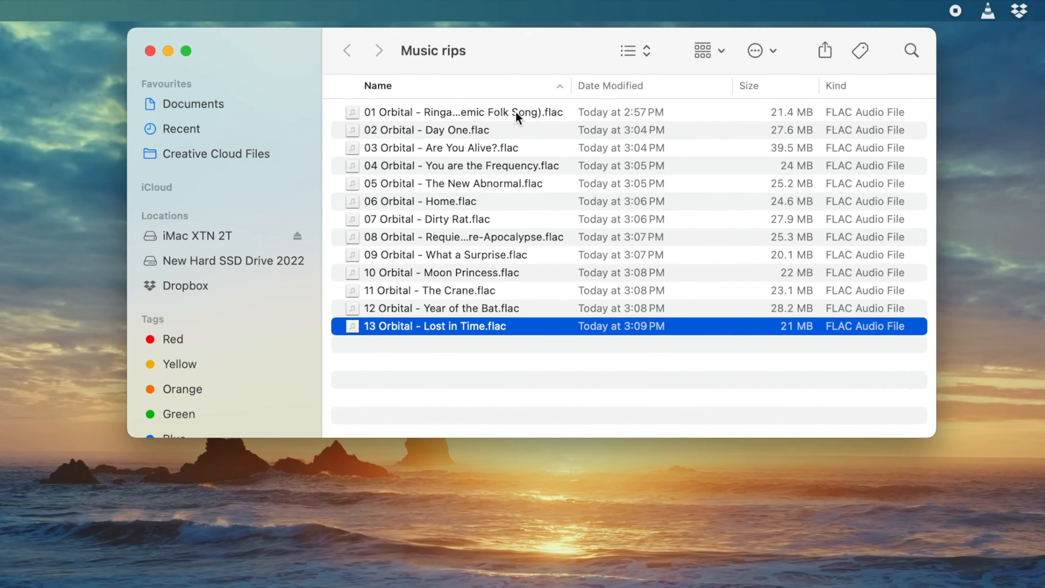
- Inspect the audio channels and sample rate in the file info of the first Orbital FLAC track, and close the info
{"action": "left_click", "coordinate": [505, 89]}
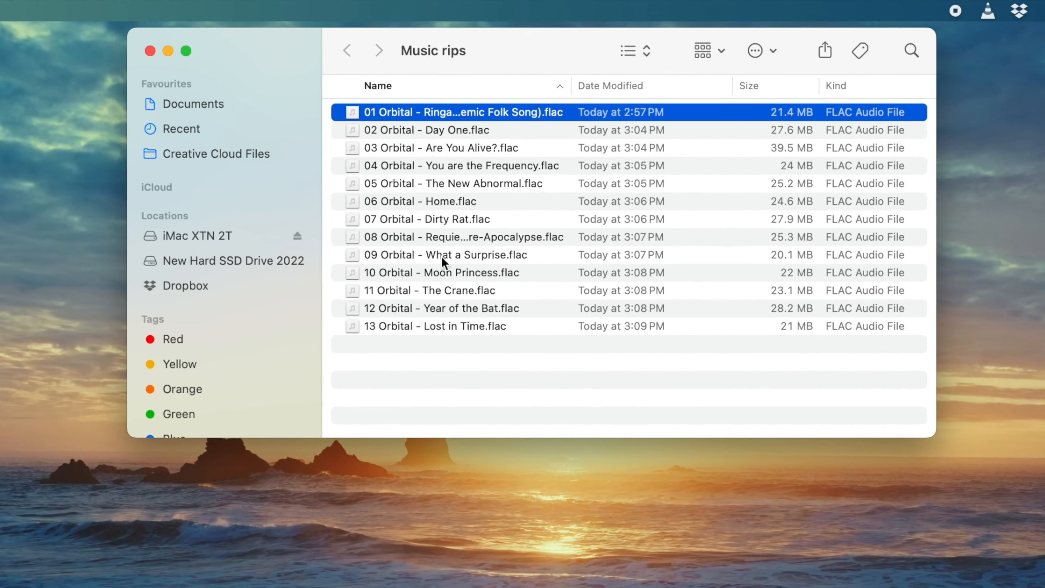
{"action": "right_click", "coordinate": [531, 112]}
{"action": "left_click", "coordinate": [625, 205]}
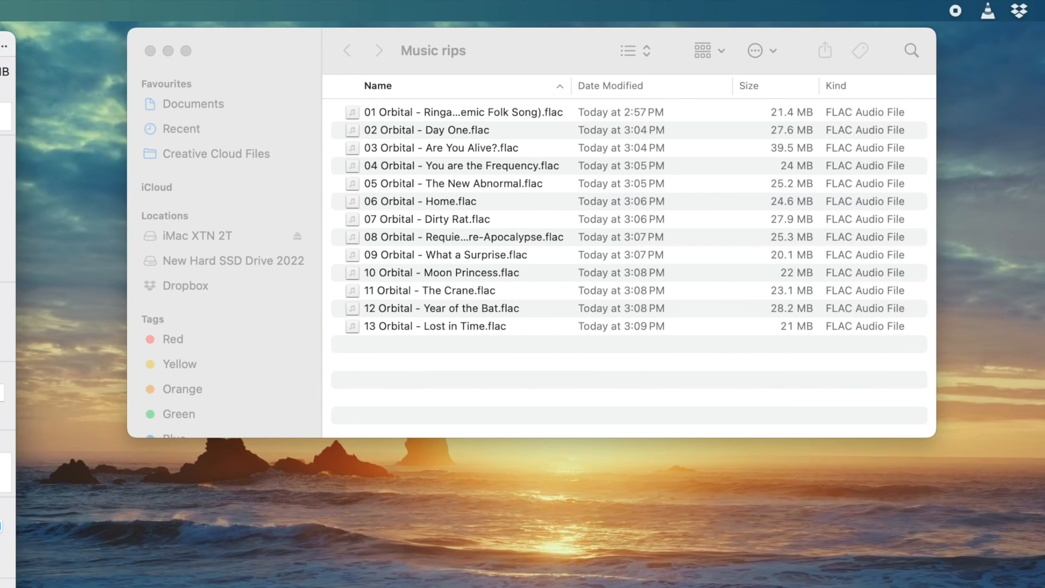
{"action": "left_click_drag", "start_coordinate": [0, 43], "coordinate": [616, 15]}
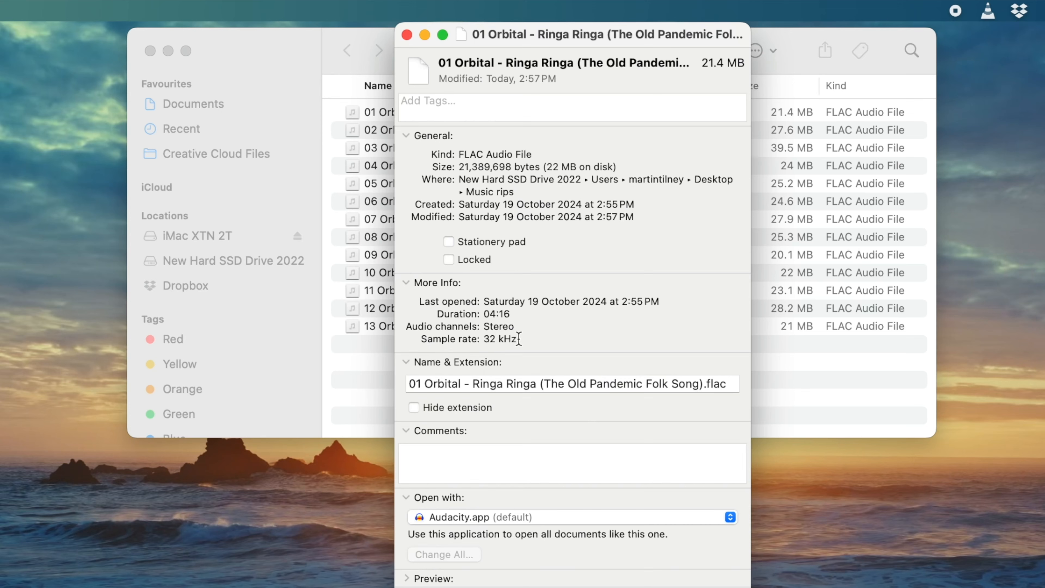
{"action": "left_click_drag", "start_coordinate": [520, 326], "coordinate": [460, 326]}
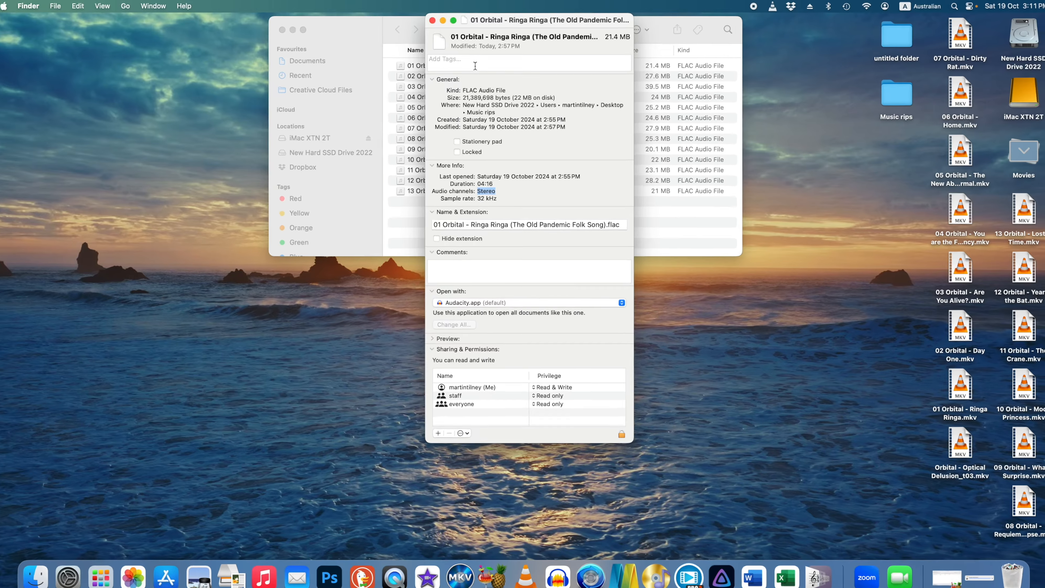
{"action": "left_click", "coordinate": [407, 35]}
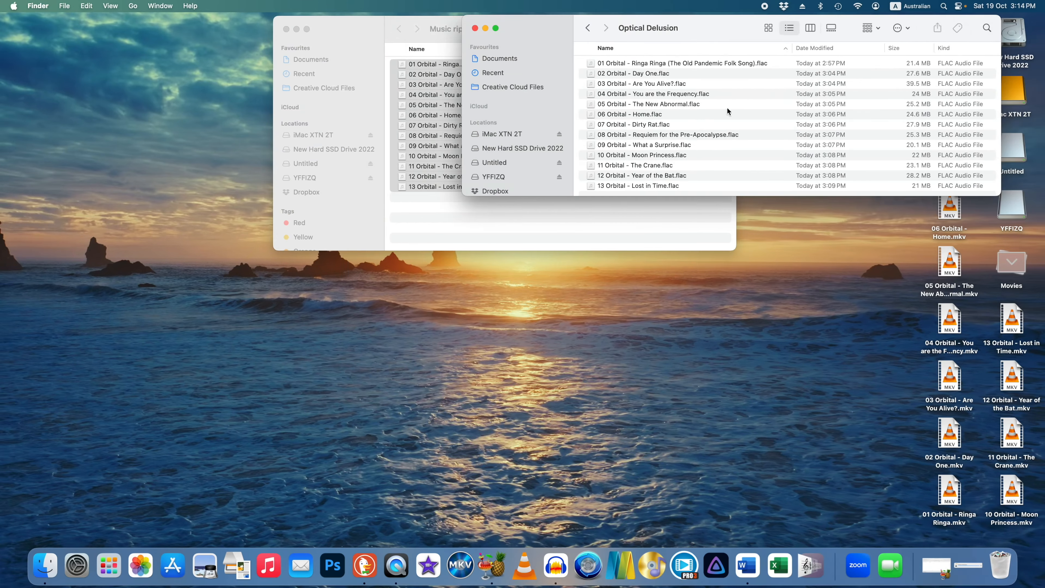
- Close the Music rips window and move the Orbital MKV files from the desktop to the Trash
{"action": "left_click", "coordinate": [354, 39]}
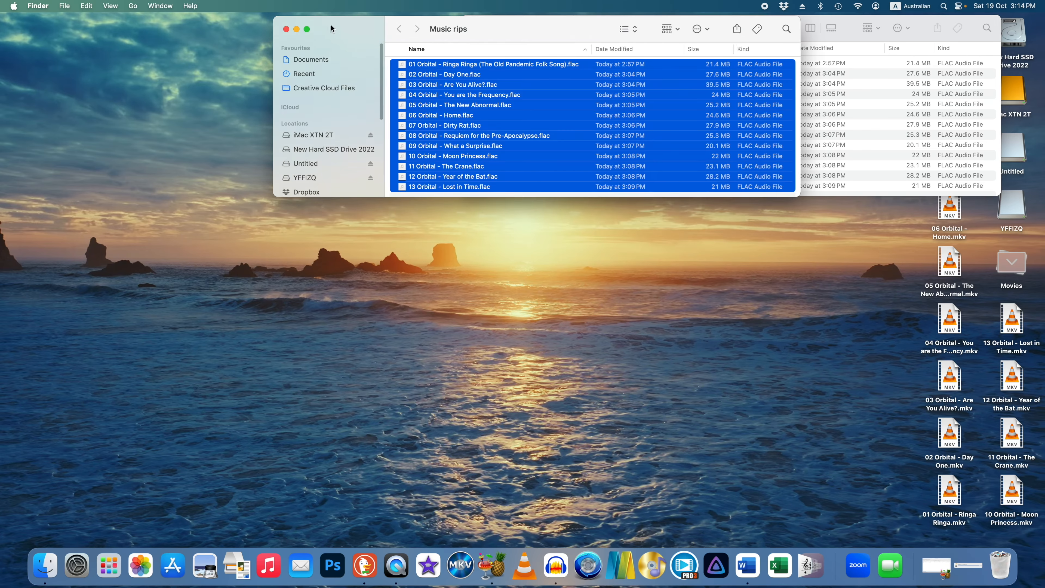
{"action": "left_click", "coordinate": [286, 29]}
{"action": "left_click_drag", "start_coordinate": [549, 35], "coordinate": [369, 32]}
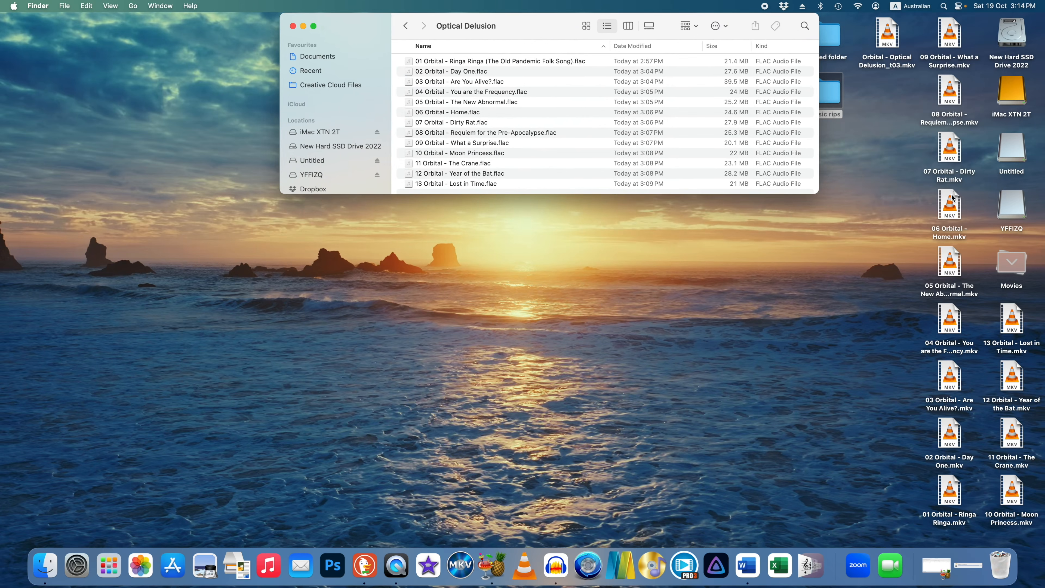
{"action": "left_click_drag", "start_coordinate": [917, 36], "coordinate": [998, 559]}
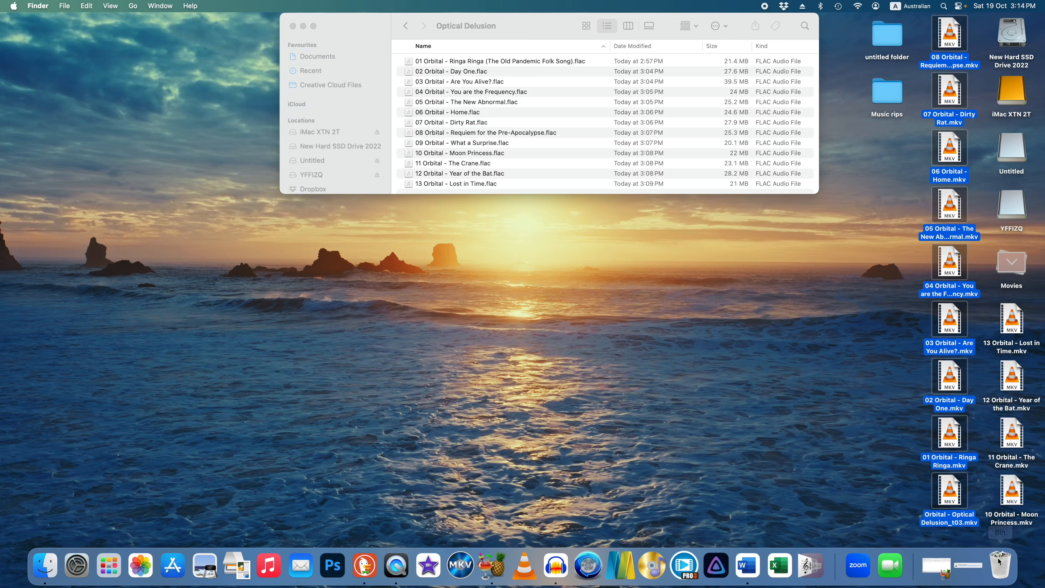
{"action": "left_click_drag", "start_coordinate": [978, 318], "coordinate": [999, 560]}
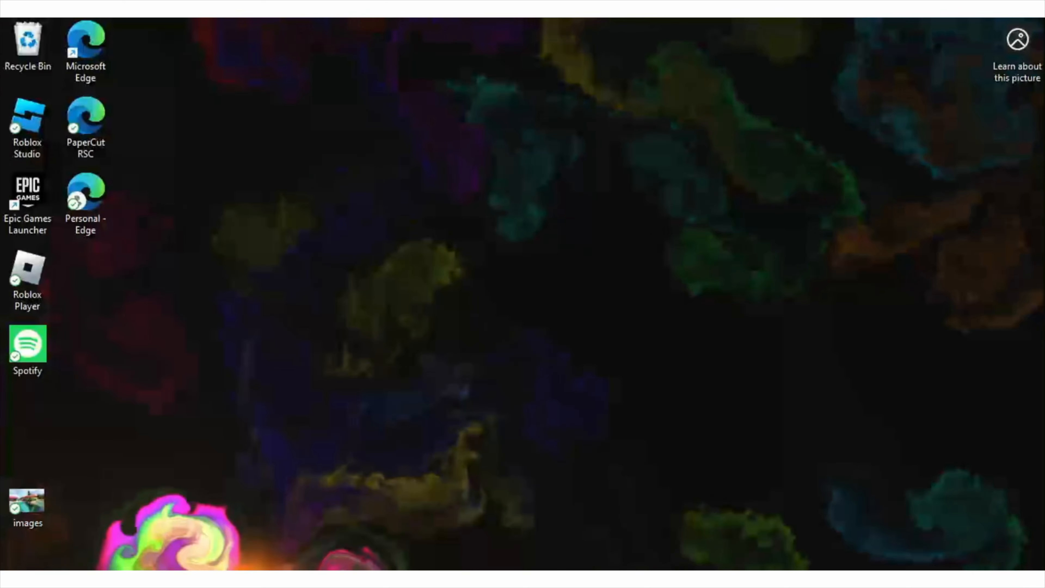
- Switch to the Windows desktop, search for "album art" and open Album Art Downloader
{"action": "key", "text": "super+s"}
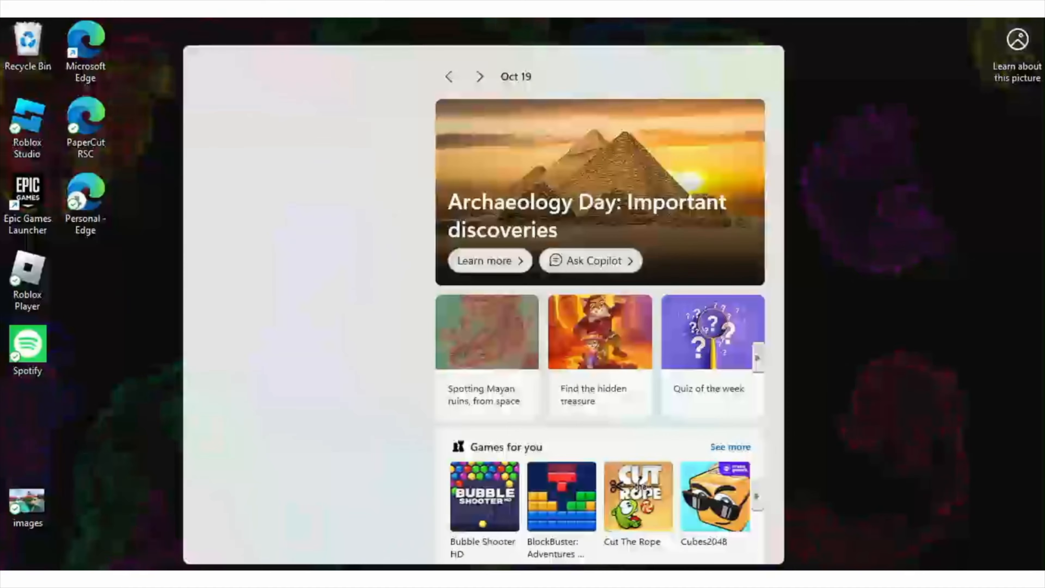
{"action": "type", "text": "album art"}
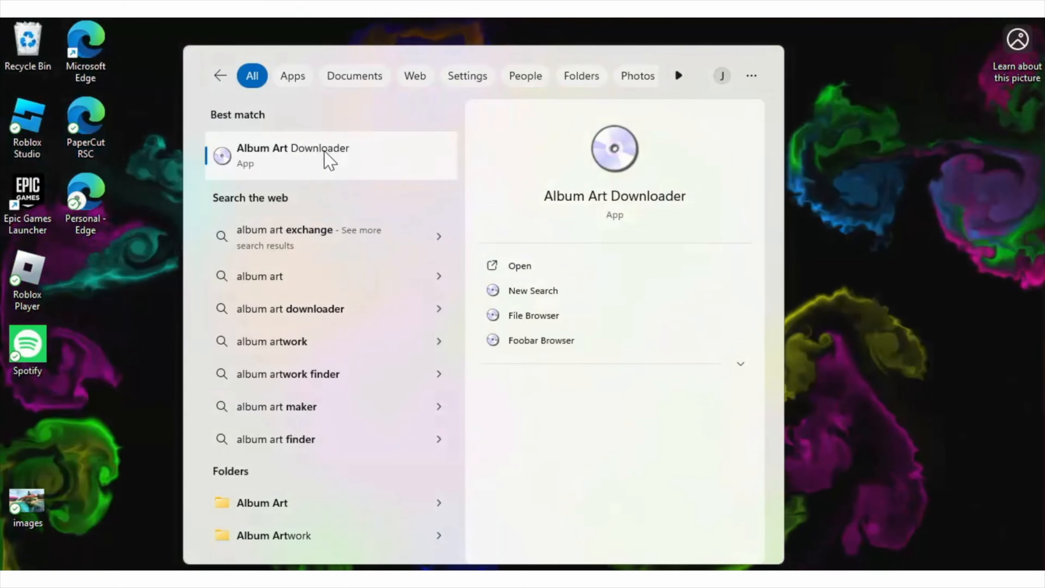
{"action": "left_click", "coordinate": [328, 157]}
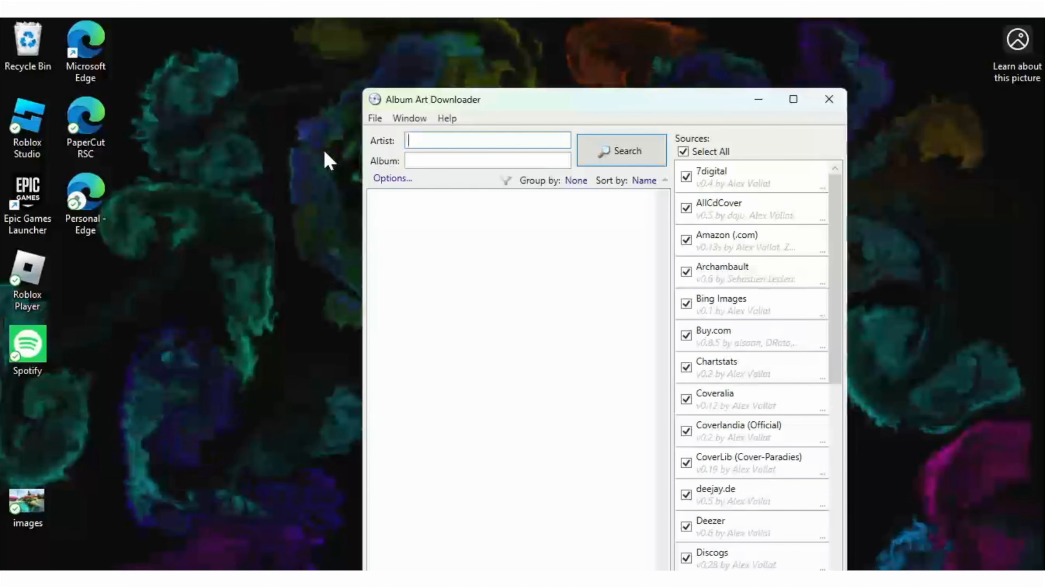
- Search for album art with the artist "orbital" and the album "optical delusion"
{"action": "type", "text": "orbital"}
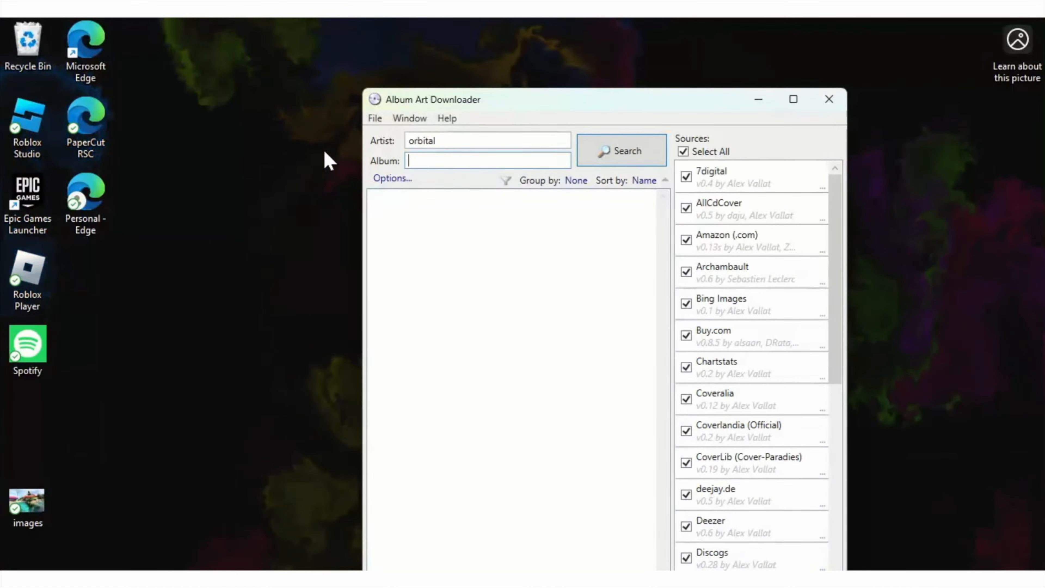
{"action": "key", "text": "Tab"}
{"action": "type", "text": "optical "}
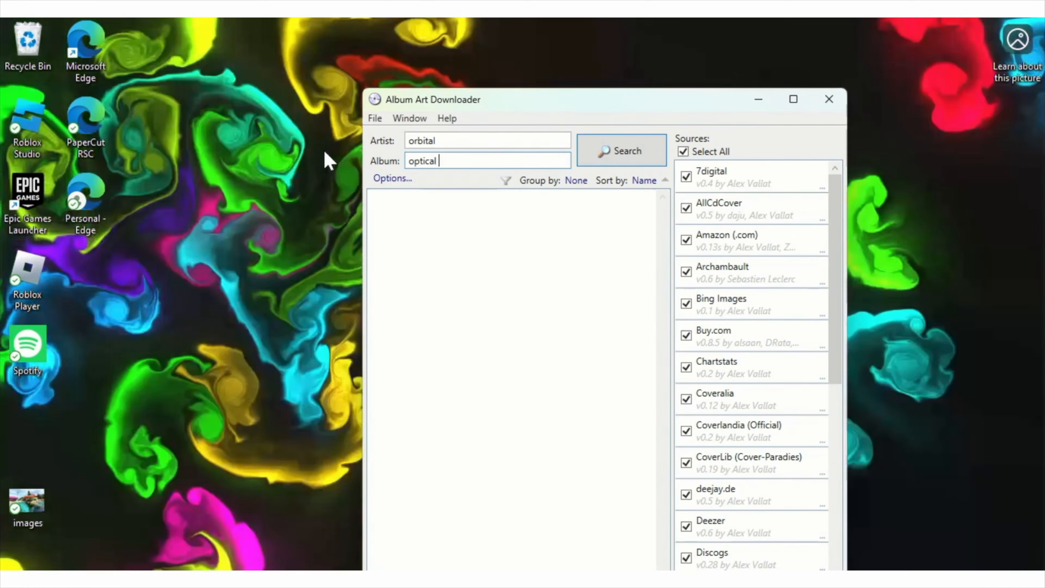
{"action": "type", "text": "otlusion"}
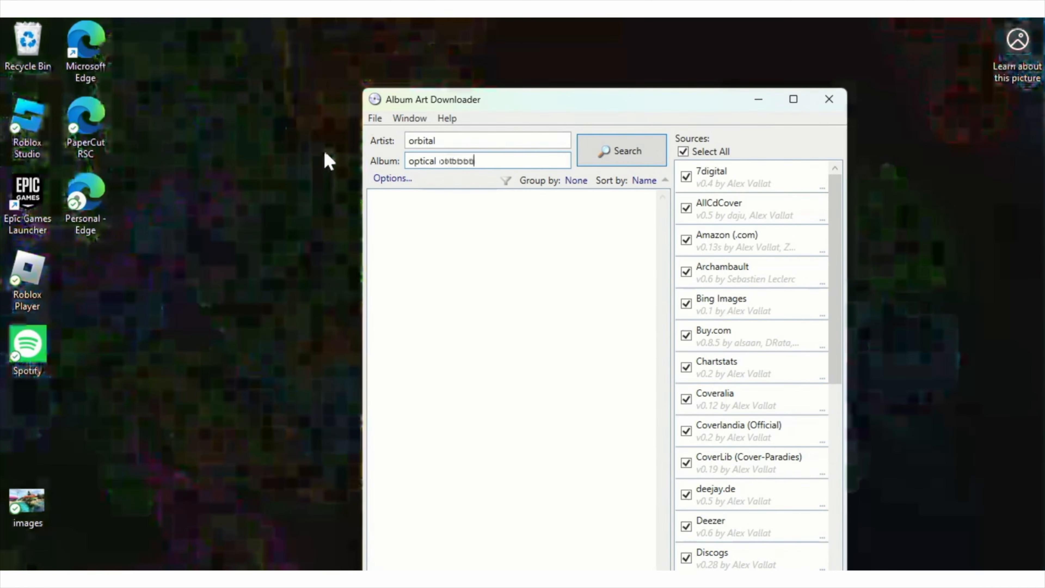
{"action": "key", "text": "Return"}
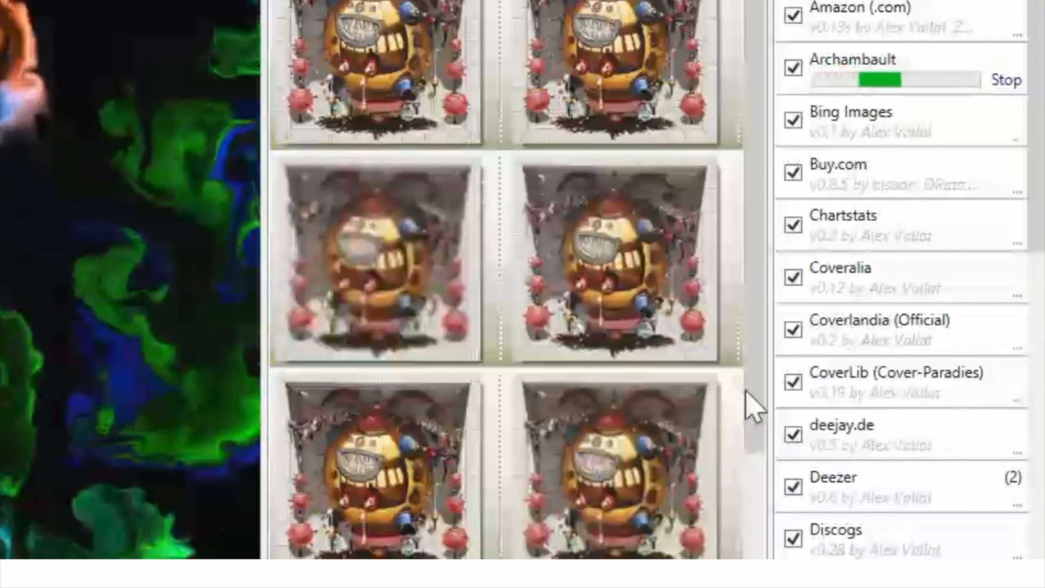
- Save one of the sharp Optical Delusion covers to the desktop as a JPEG image named "orbital"
{"action": "left_click_drag", "start_coordinate": [756, 370], "coordinate": [748, 421]}
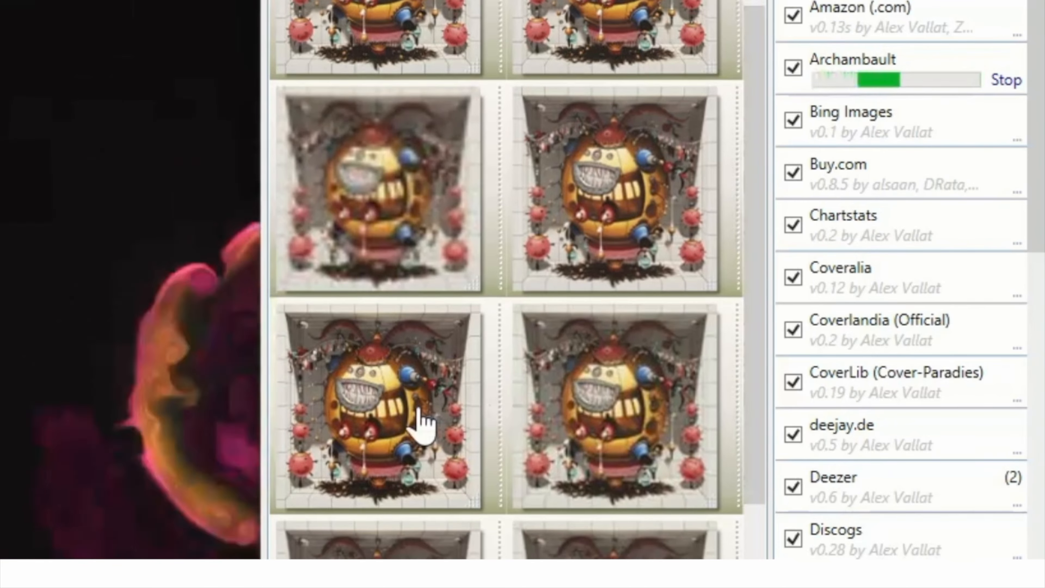
{"action": "right_click", "coordinate": [378, 409]}
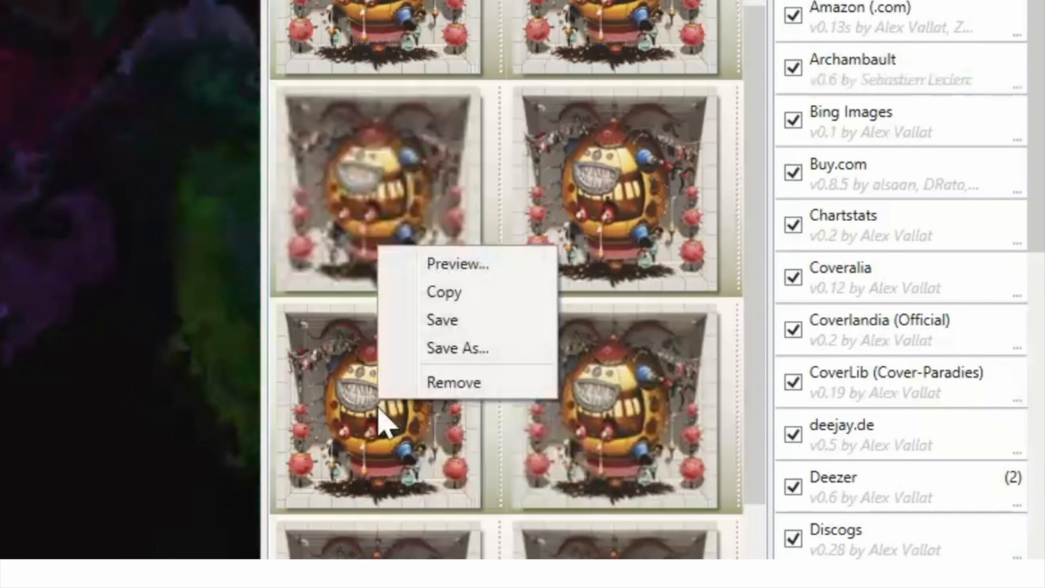
{"action": "left_click", "coordinate": [445, 342]}
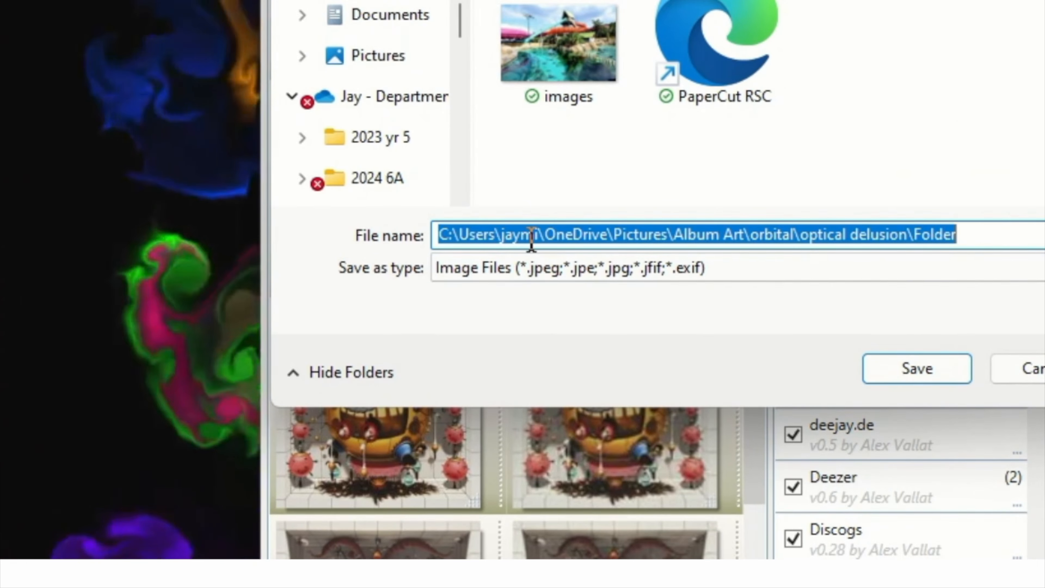
{"action": "type", "text": "or"}
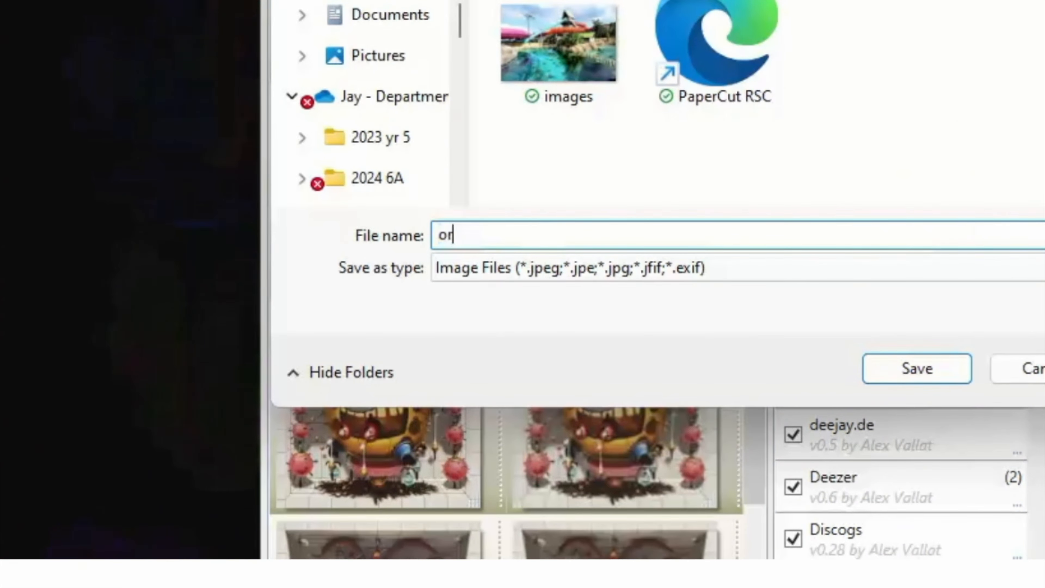
{"action": "type", "text": "bital"}
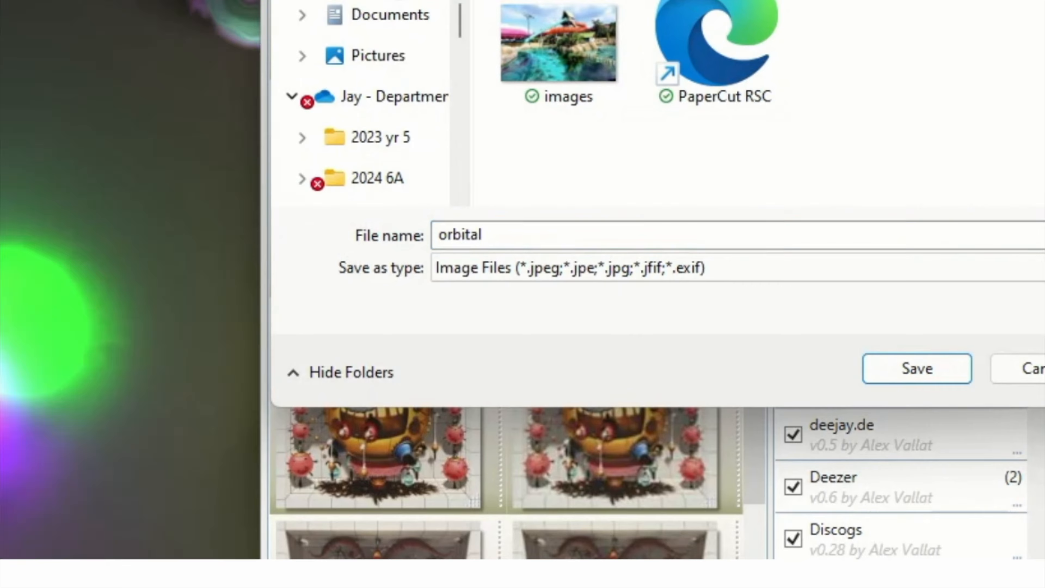
{"action": "left_click", "coordinate": [880, 369]}
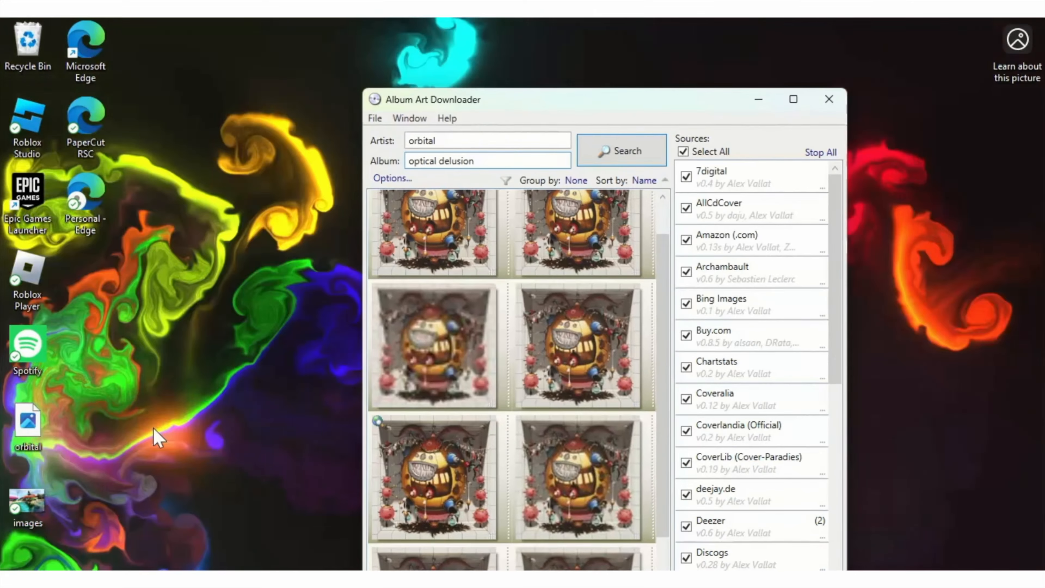
- Check the file type and size of the orbital image on the desktop in its properties, and close them
{"action": "left_click", "coordinate": [30, 430]}
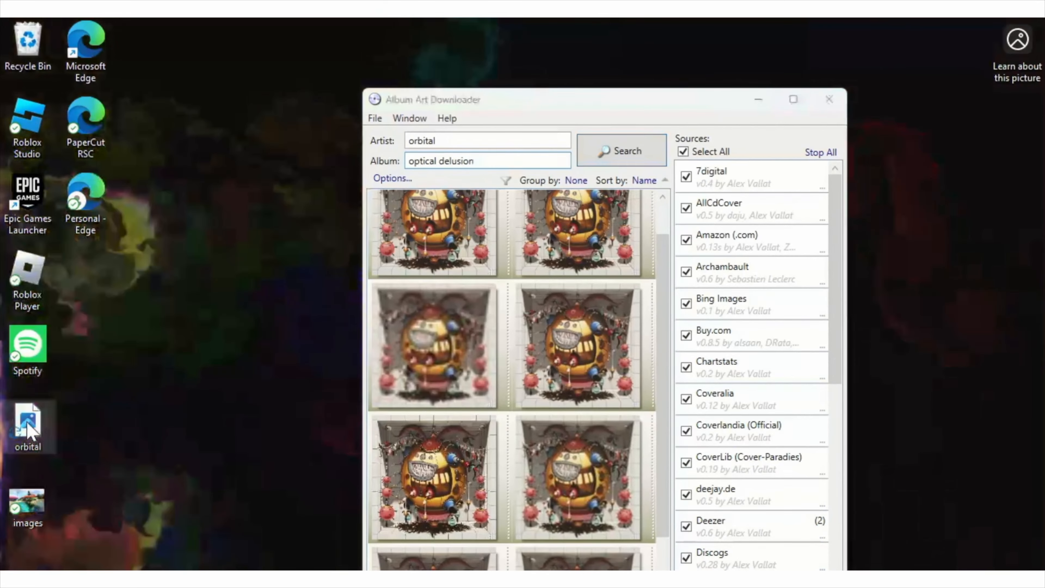
{"action": "right_click", "coordinate": [30, 431]}
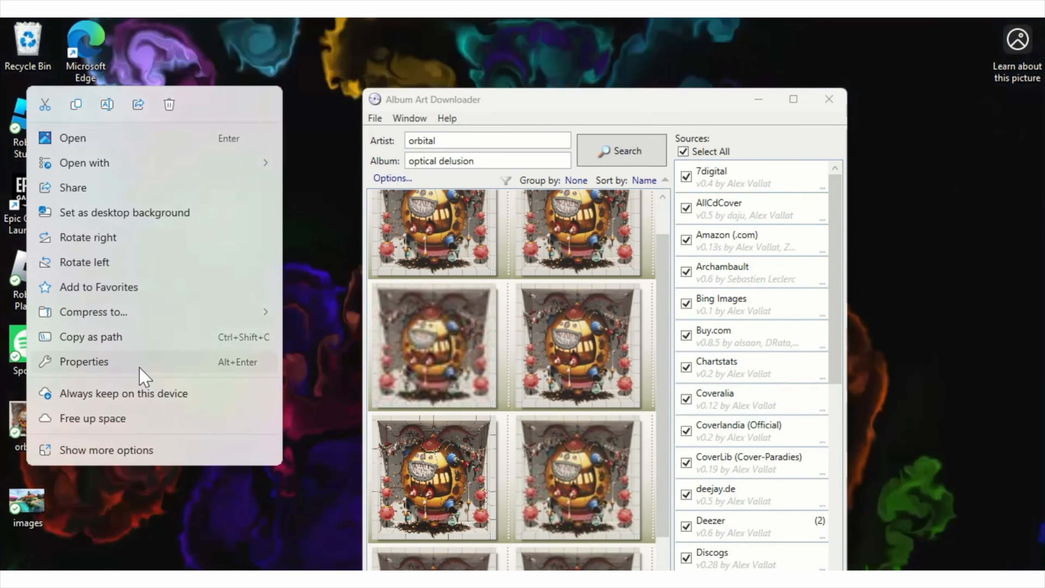
{"action": "left_click", "coordinate": [105, 363]}
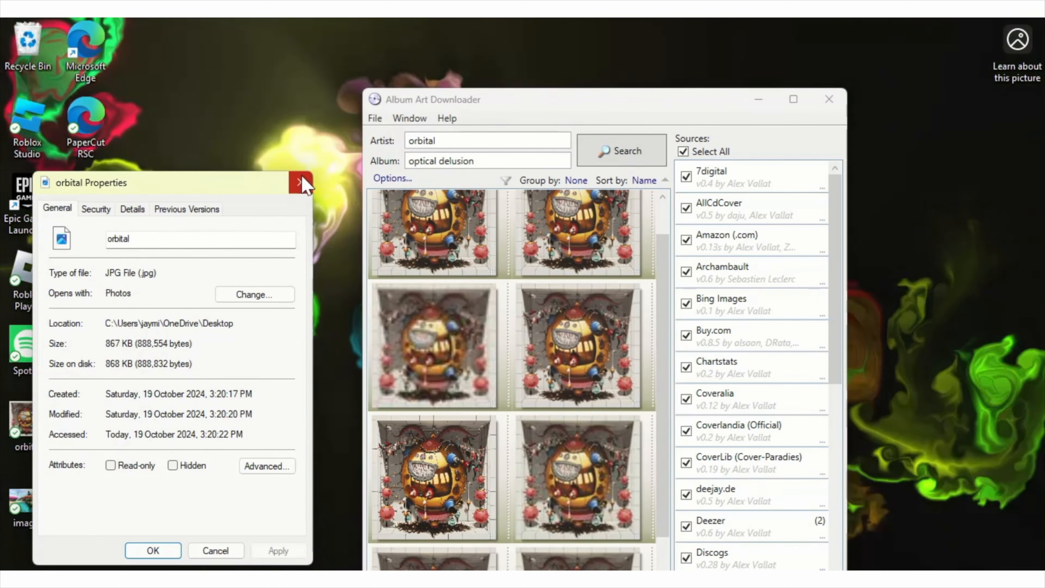
{"action": "left_click", "coordinate": [300, 182]}
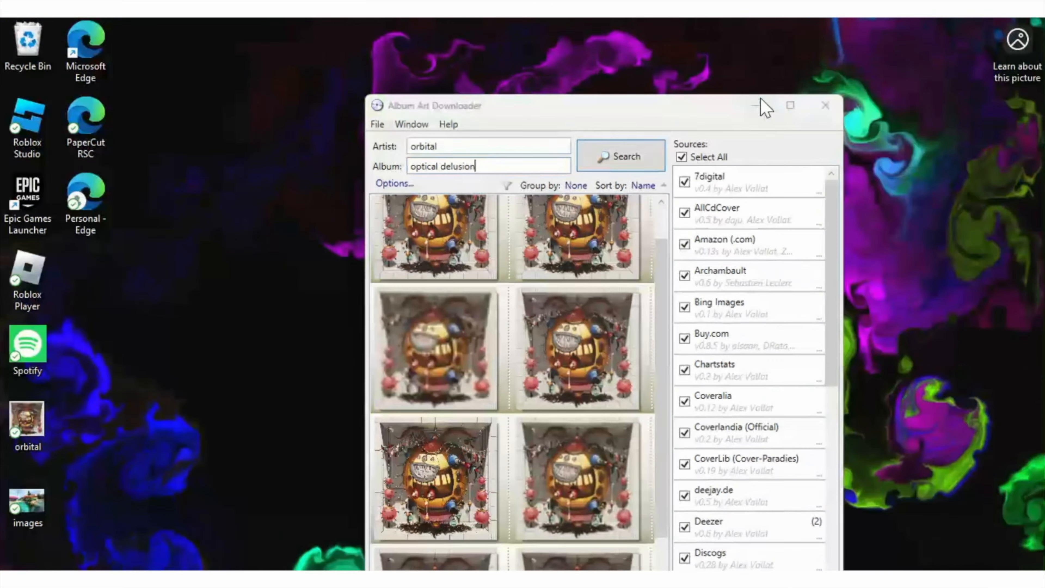
- Minimize Album Art Downloader, search Windows for "mp3tag" and open Mp3tag
{"action": "left_click", "coordinate": [758, 99]}
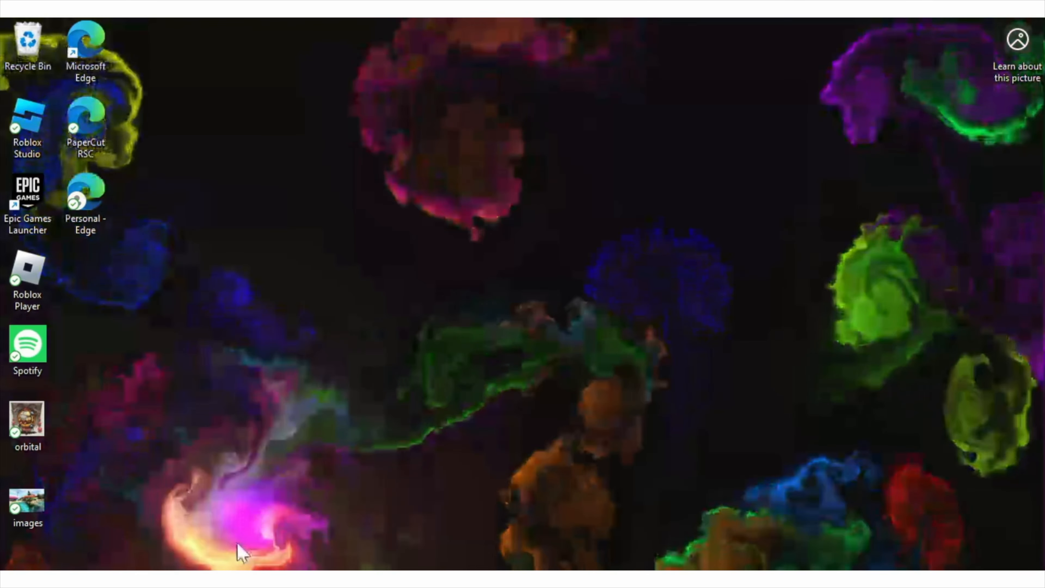
{"action": "key", "text": "super+s"}
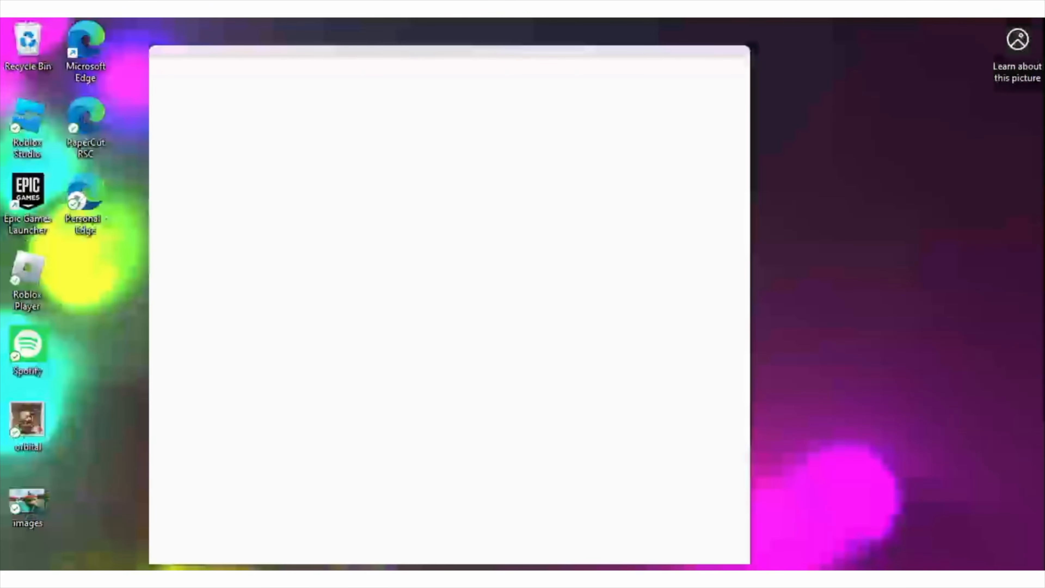
{"action": "type", "text": "mp"}
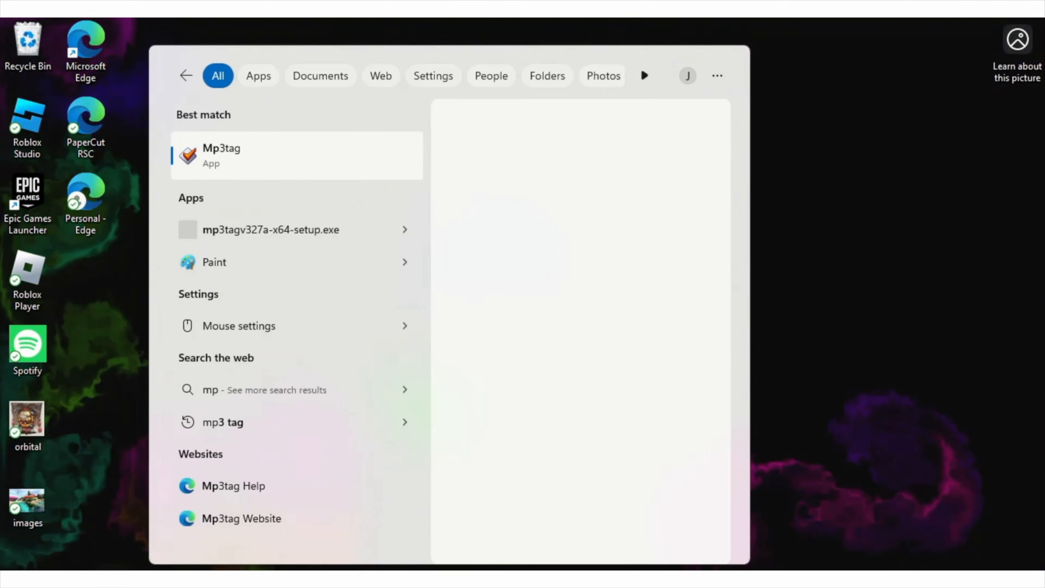
{"action": "type", "text": "3"}
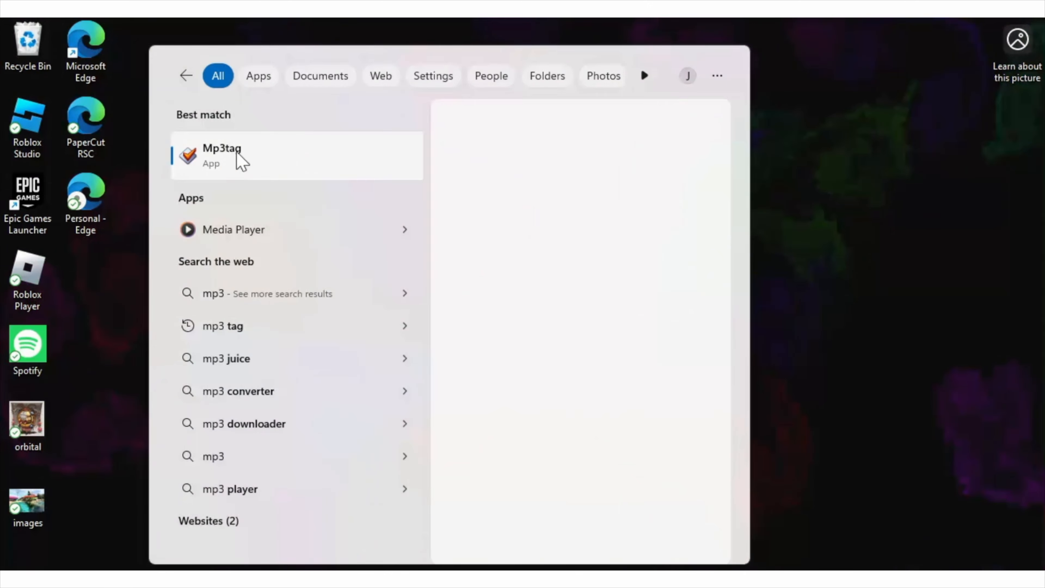
{"action": "type", "text": "tag"}
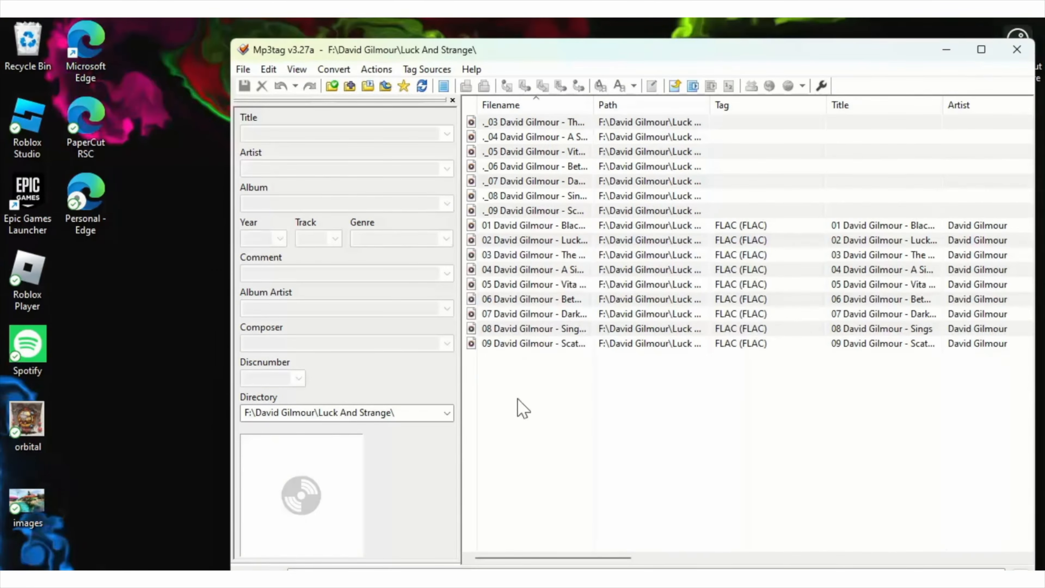
- Clear all the David Gilmour tracks from the file list, then narrow the Mp3tag window and move it clear of the desktop icons
{"action": "left_click_drag", "start_coordinate": [552, 433], "coordinate": [530, 132]}
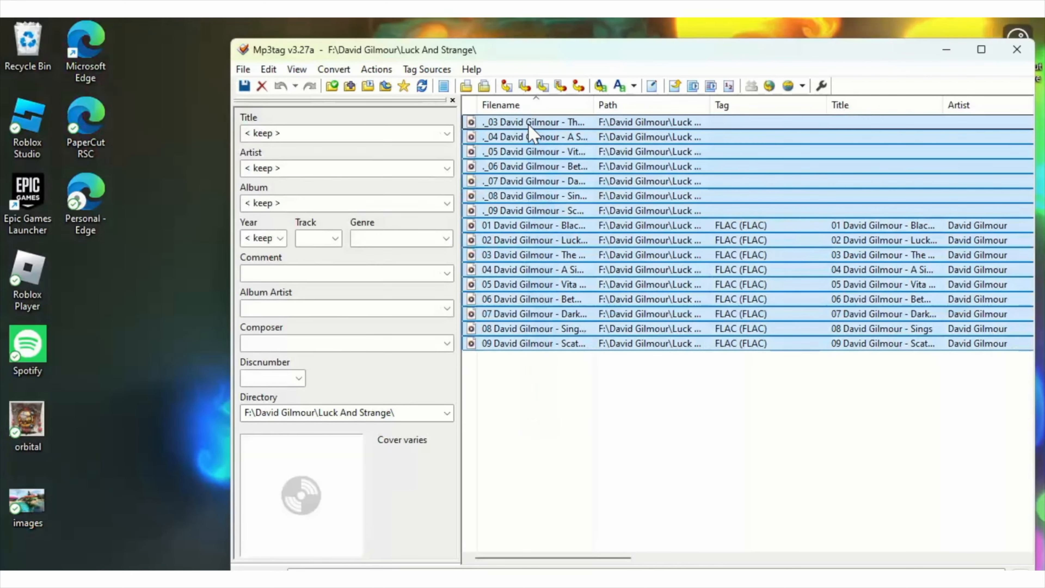
{"action": "key", "text": "Delete"}
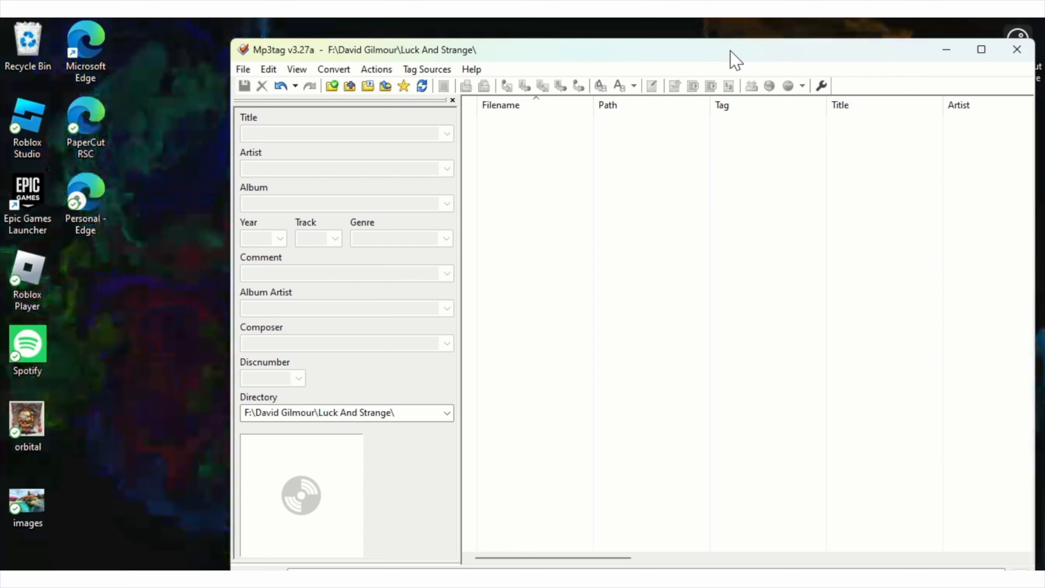
{"action": "left_click_drag", "start_coordinate": [735, 61], "coordinate": [662, 71]}
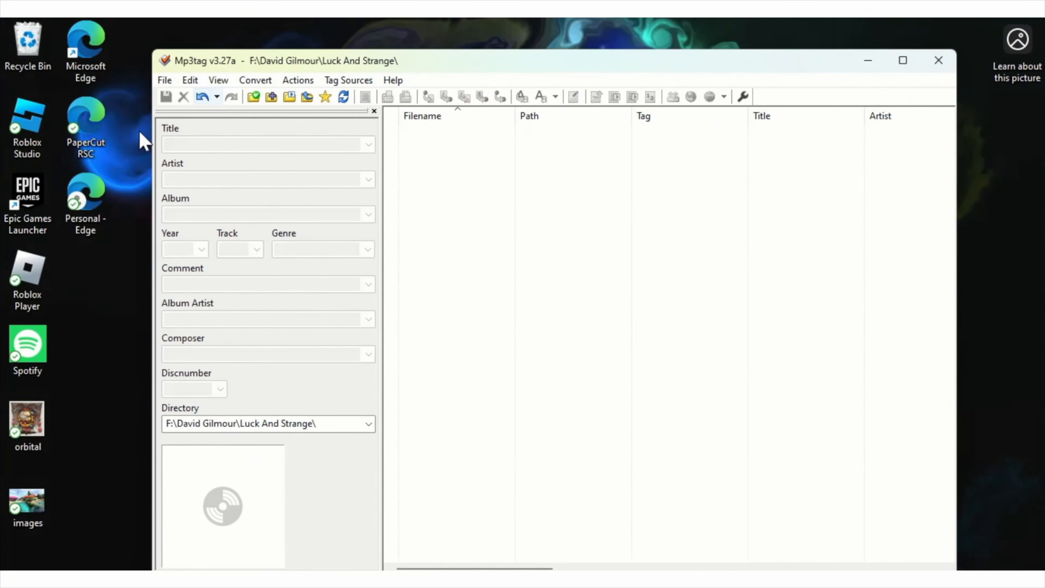
{"action": "left_click_drag", "start_coordinate": [148, 146], "coordinate": [457, 173]}
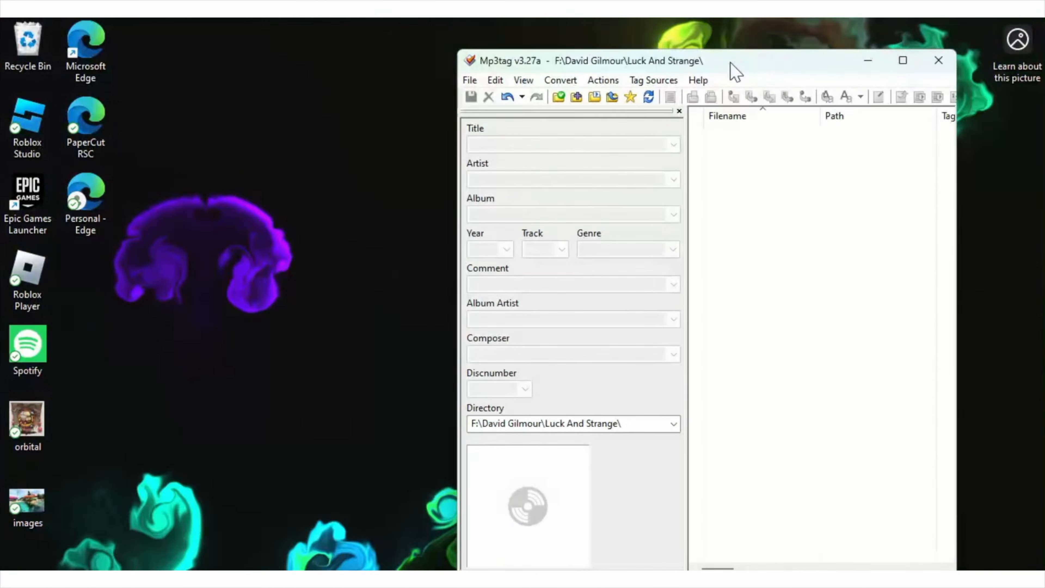
{"action": "left_click_drag", "start_coordinate": [730, 70], "coordinate": [800, 48]}
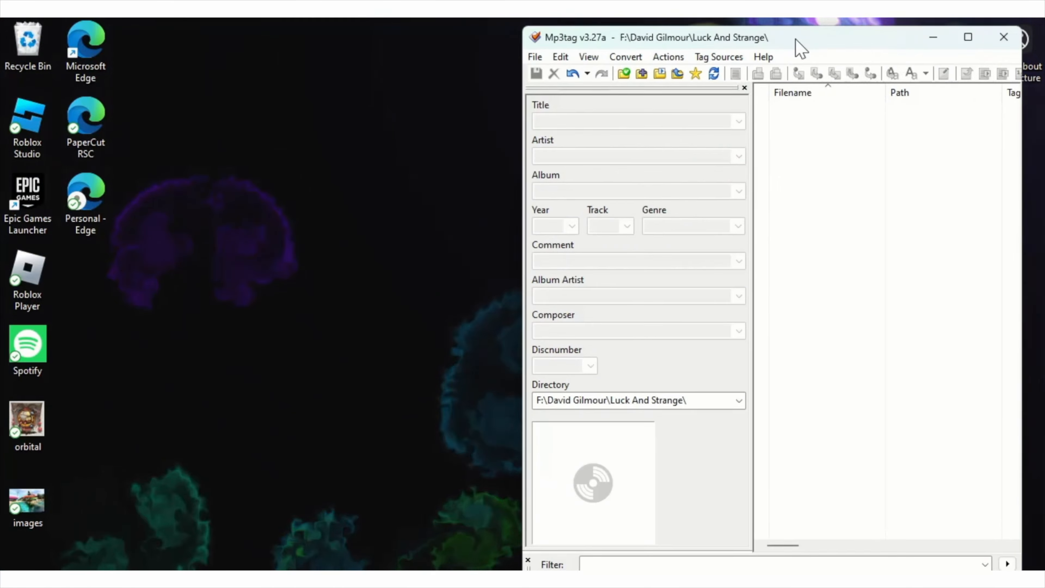
- Switch to File Explorer and open the Optical Delusion folder inside the Orbital folder on USB Drive (F:)
{"action": "left_click", "coordinate": [461, 576]}
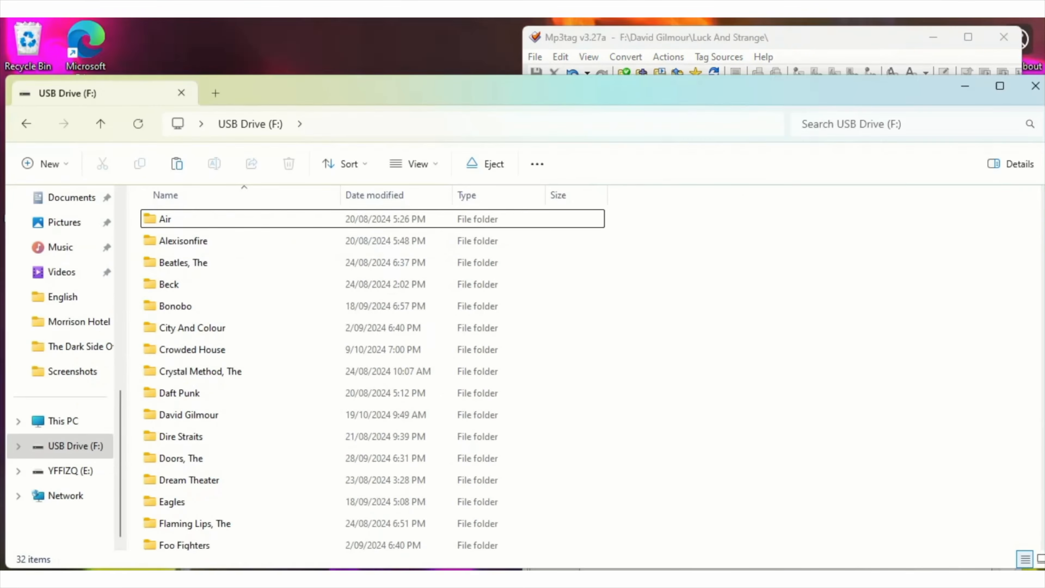
{"action": "scroll", "coordinate": [910, 303], "scroll_direction": "down", "scroll_amount": 2}
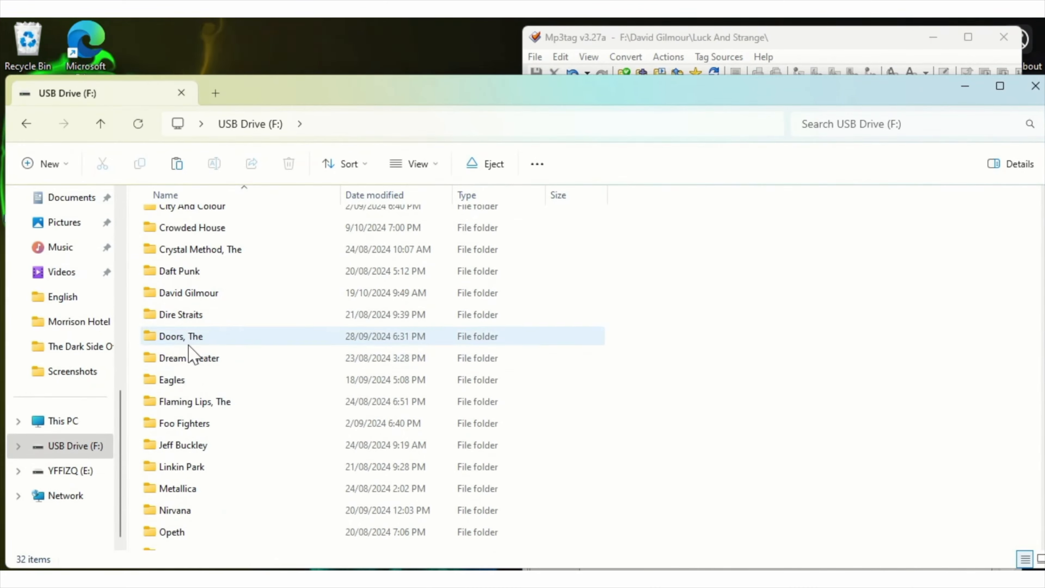
{"action": "scroll", "coordinate": [221, 441], "scroll_direction": "down", "scroll_amount": 1}
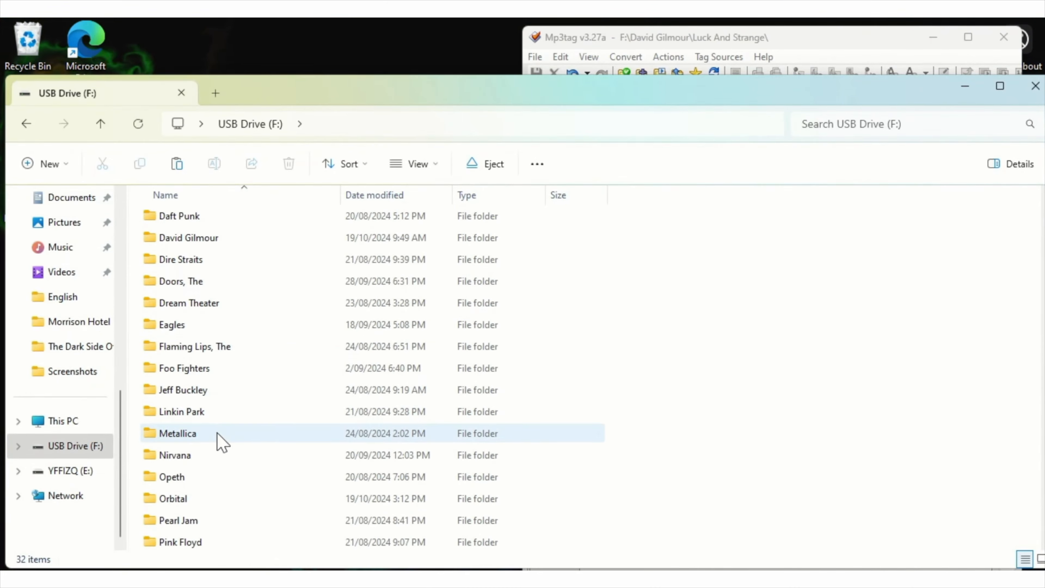
{"action": "left_click", "coordinate": [73, 450]}
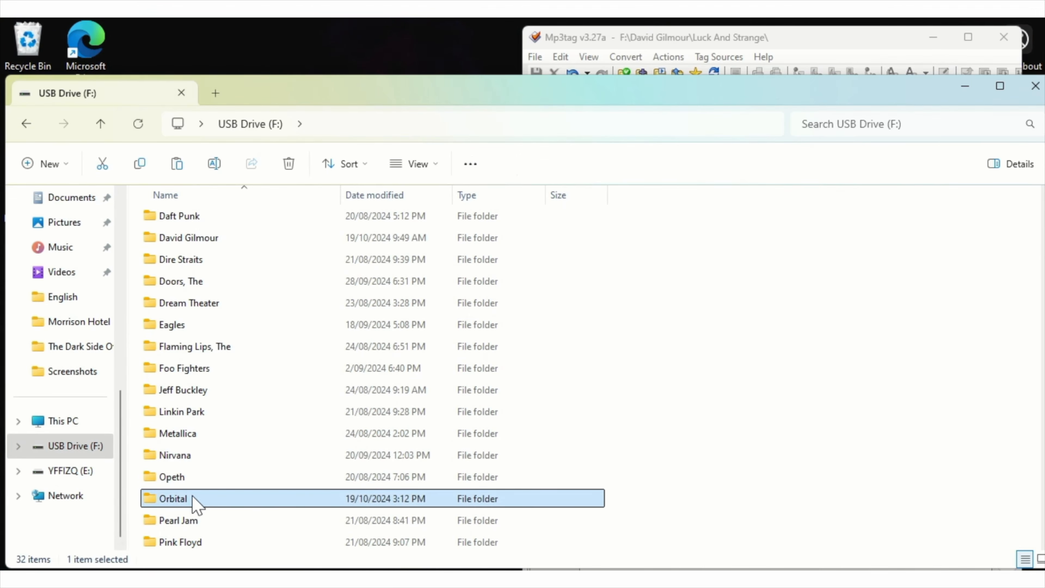
{"action": "double_click", "coordinate": [152, 500]}
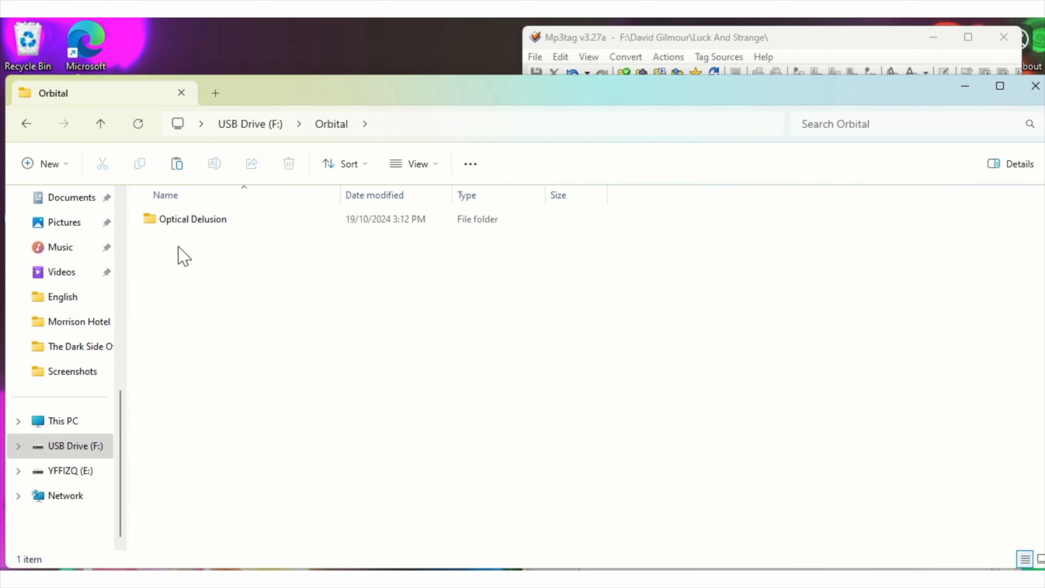
{"action": "double_click", "coordinate": [206, 225]}
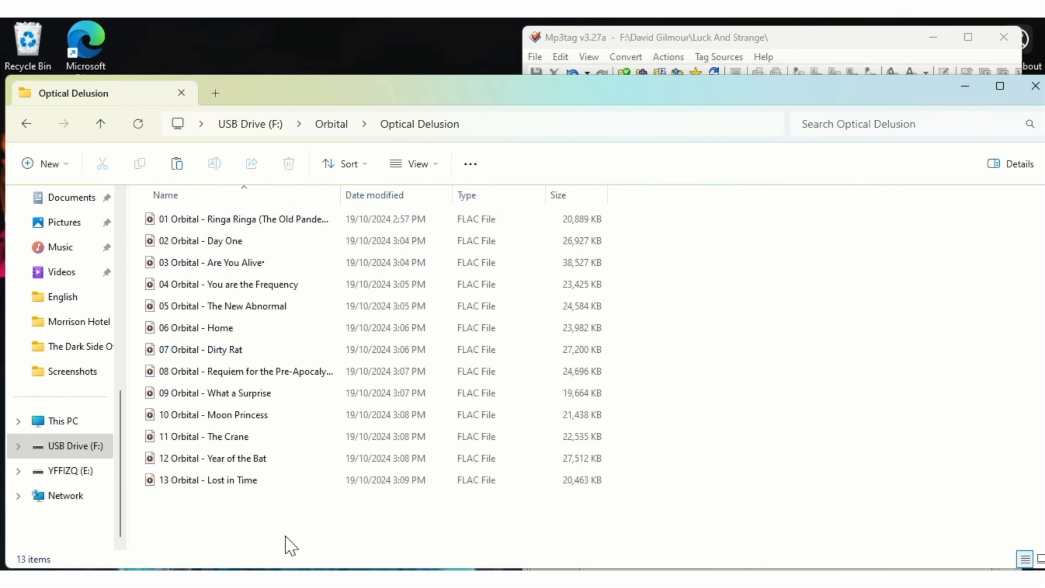
- Load all the Orbital FLAC tracks from the Optical Delusion folder into Mp3tag and close the folder window
{"action": "left_click_drag", "start_coordinate": [286, 537], "coordinate": [245, 219]}
{"action": "left_click", "coordinate": [804, 37]}
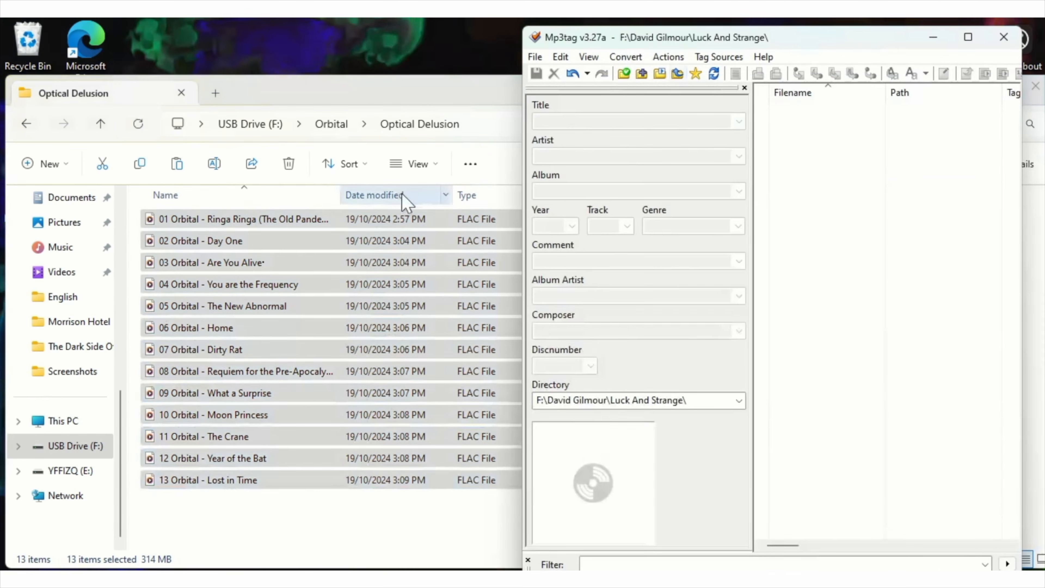
{"action": "left_click_drag", "start_coordinate": [406, 225], "coordinate": [706, 209]}
{"action": "left_click_drag", "start_coordinate": [802, 192], "coordinate": [802, 191]}
{"action": "left_click", "coordinate": [1035, 86]}
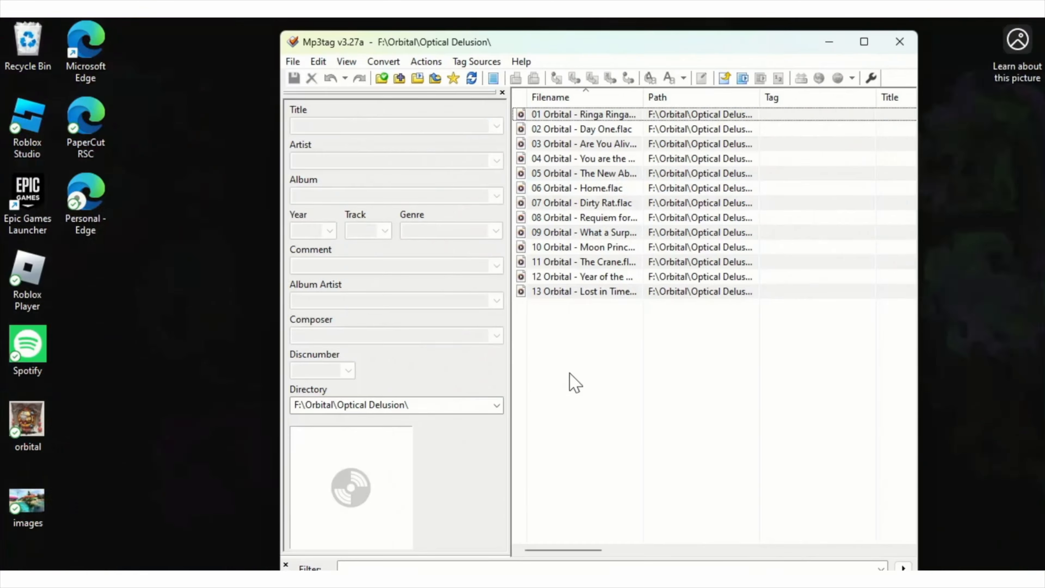
- Select all 13 Orbital tracks and set their artist to Orbital, album to Optical Delusion and year to 2022
{"action": "left_click_drag", "start_coordinate": [571, 379], "coordinate": [541, 123]}
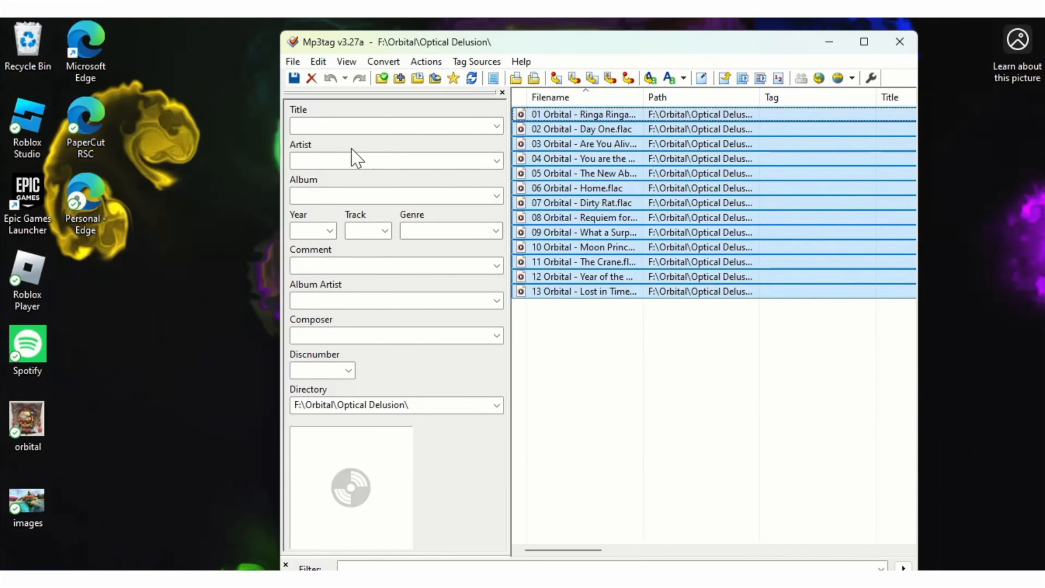
{"action": "left_click", "coordinate": [329, 160]}
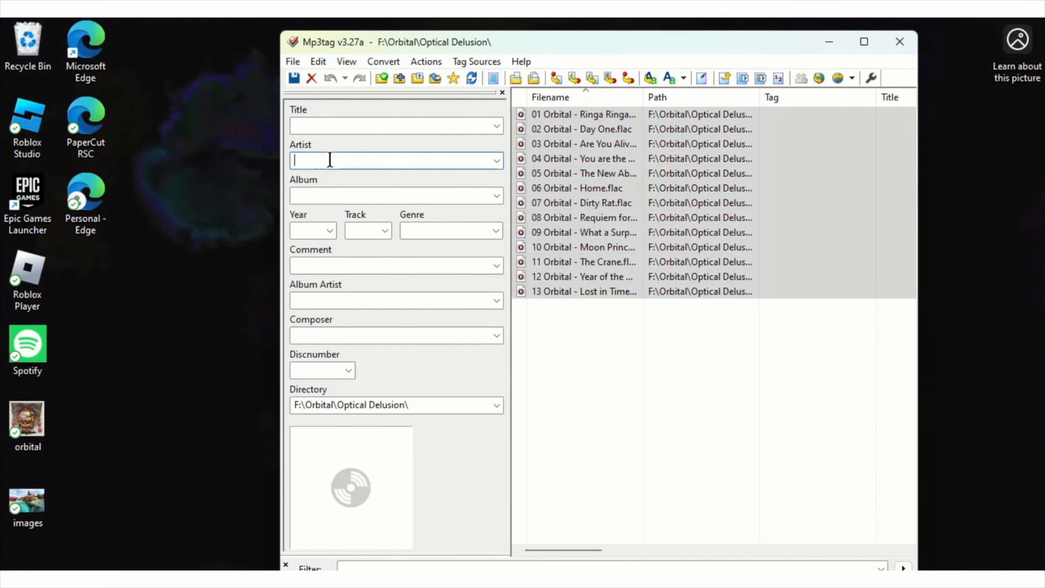
{"action": "type", "text": "Orbita"}
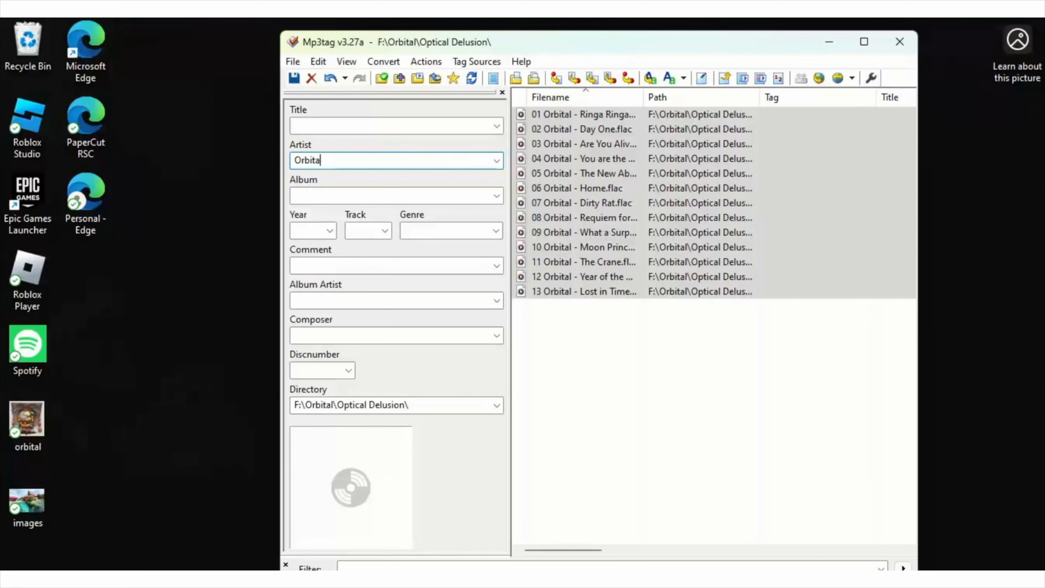
{"action": "type", "text": "l"}
{"action": "key", "text": "Tab"}
{"action": "type", "text": "O"}
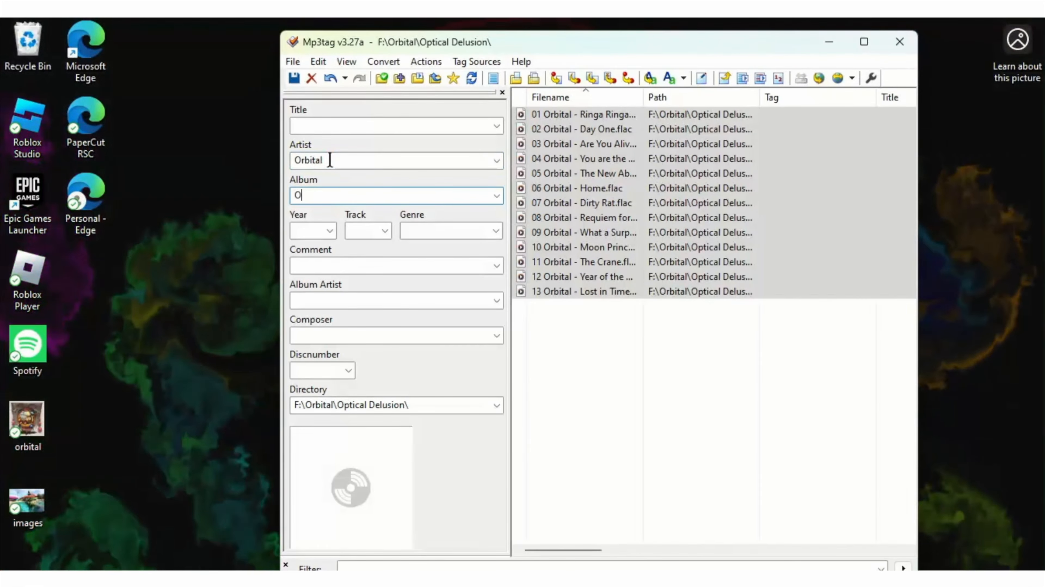
{"action": "type", "text": "ptical Delusion"}
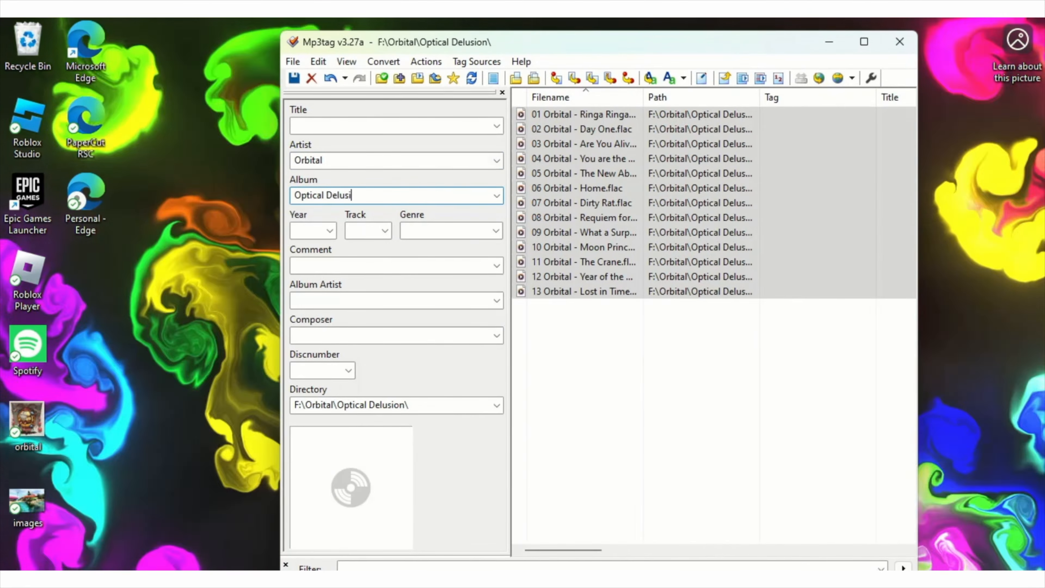
{"action": "left_click", "coordinate": [302, 233]}
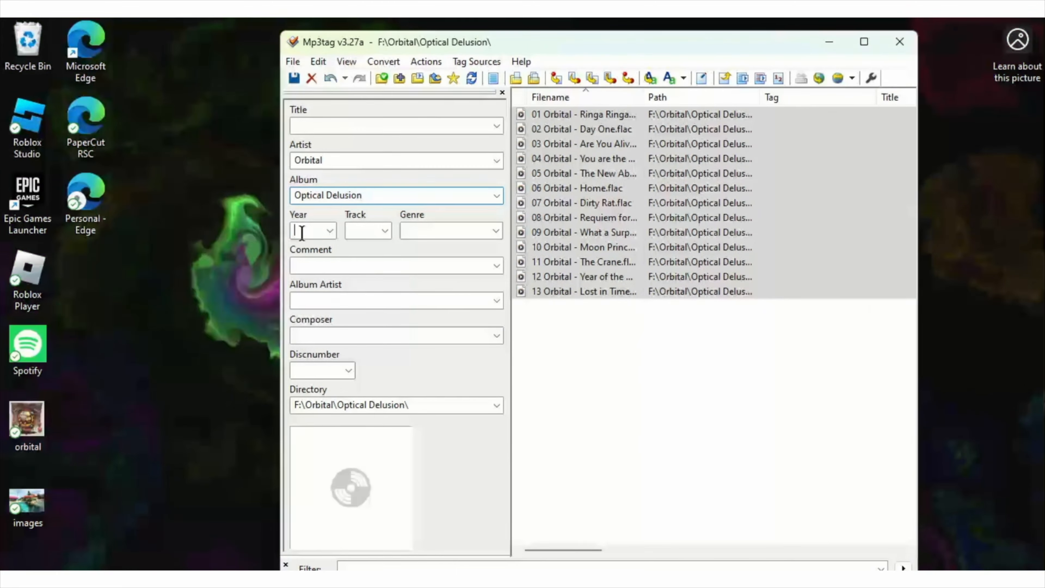
{"action": "type", "text": "2022"}
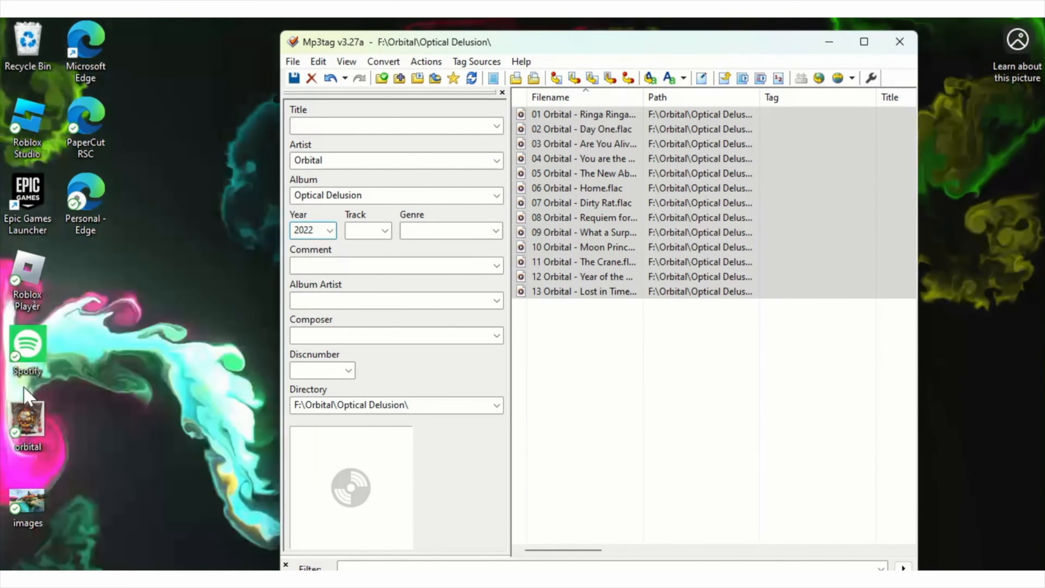
- Add the orbital image from the desktop as front cover for the selected tracks and save their tags
{"action": "left_click_drag", "start_coordinate": [25, 428], "coordinate": [115, 437]}
{"action": "left_click_drag", "start_coordinate": [353, 455], "coordinate": [352, 477]}
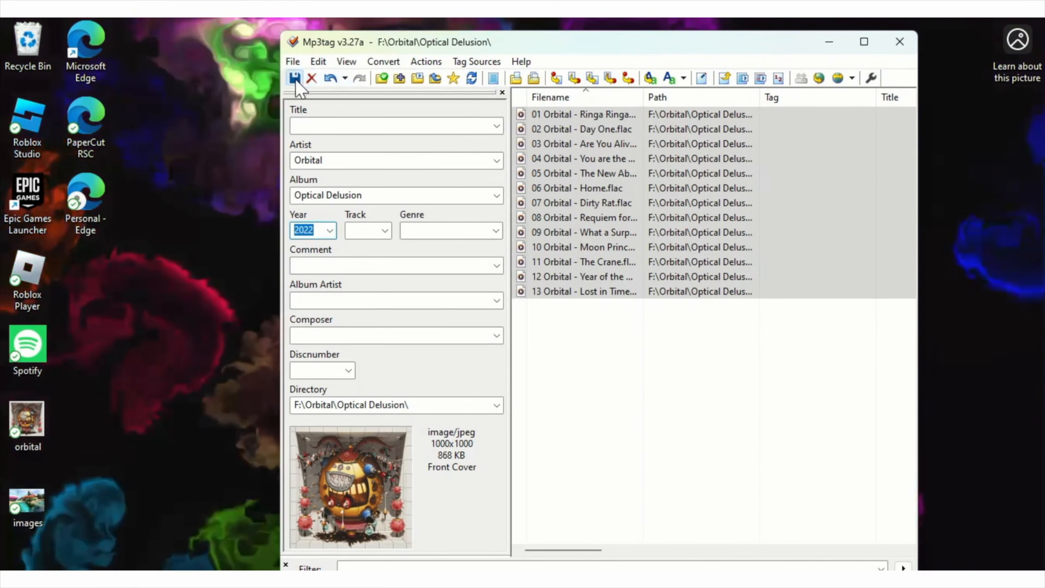
{"action": "left_click", "coordinate": [295, 78]}
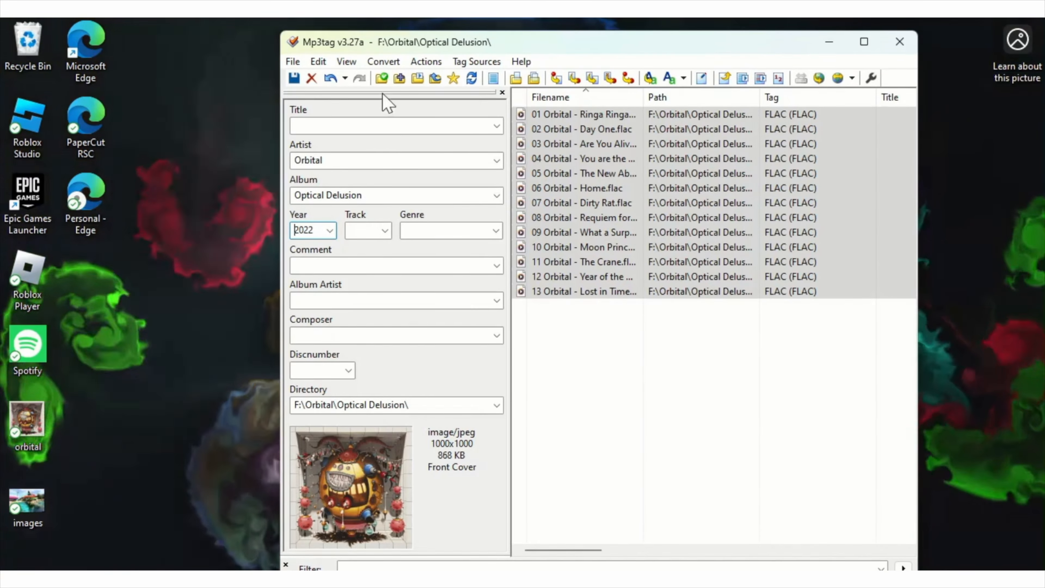
{"action": "left_click", "coordinate": [590, 335]}
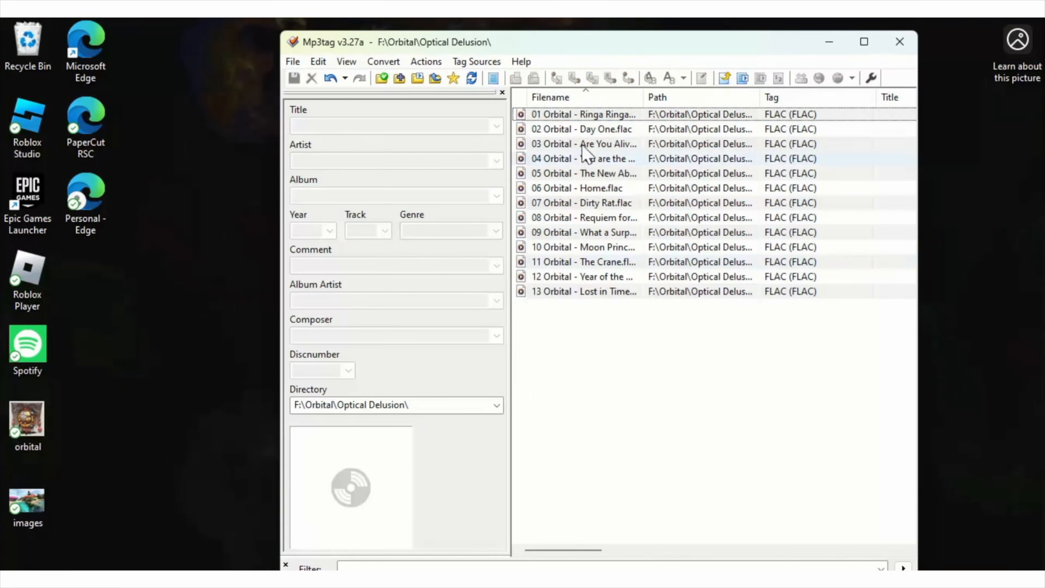
{"action": "left_click", "coordinate": [580, 116]}
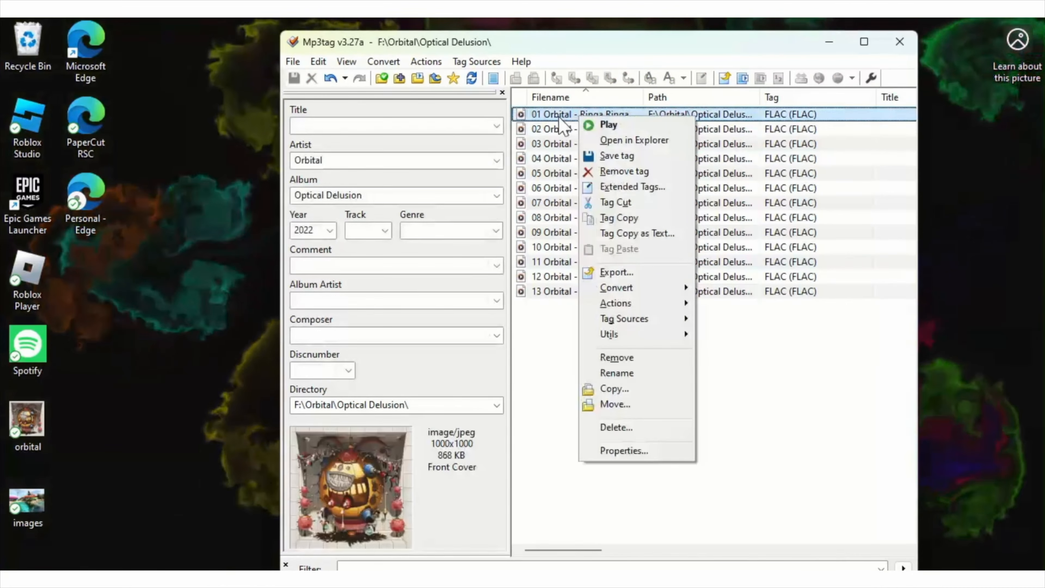
{"action": "left_click", "coordinate": [551, 117]}
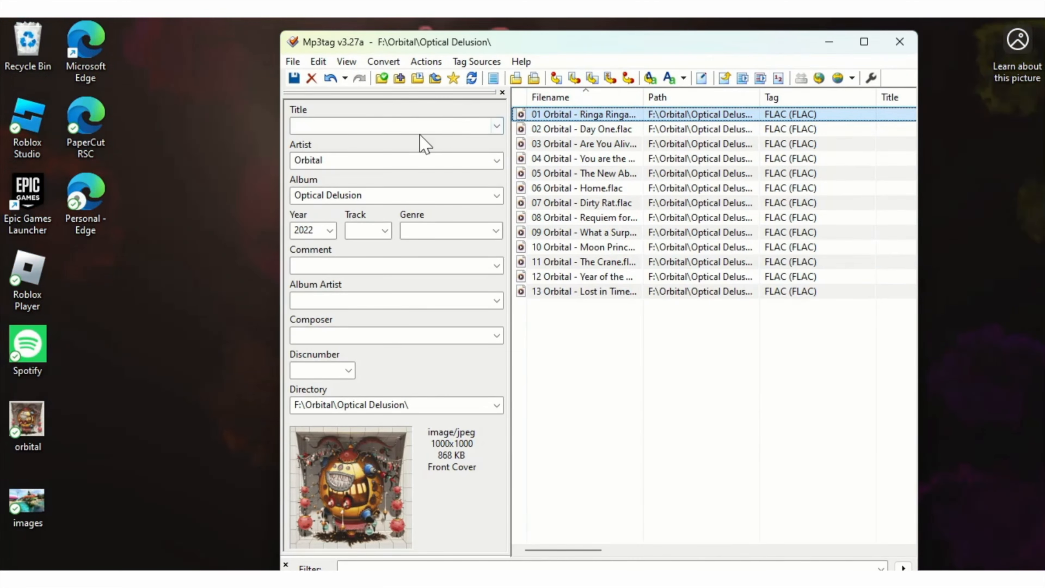
{"action": "left_click", "coordinate": [553, 128]}
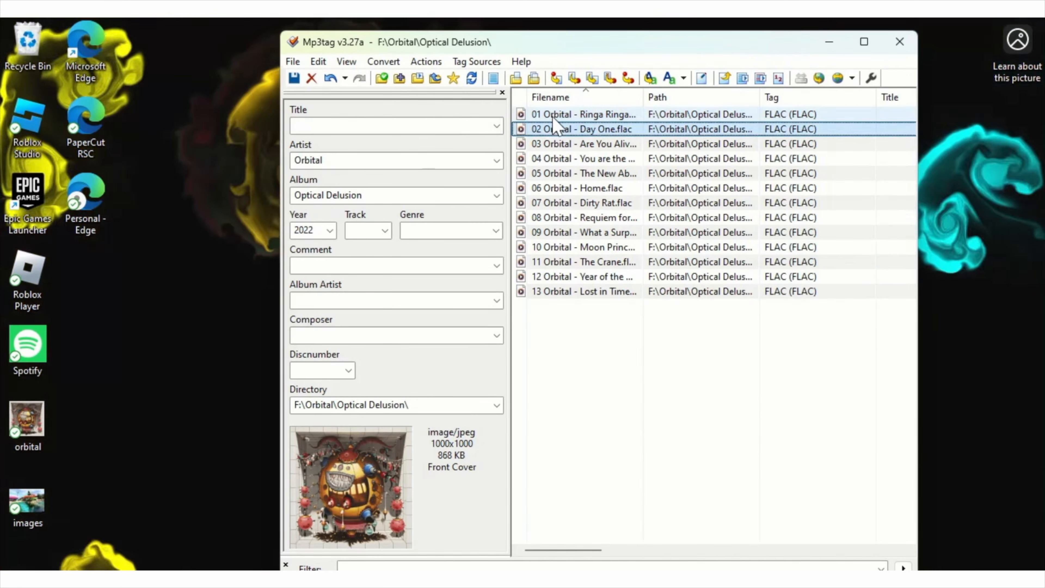
- Set the first track's title to "01 Orbital - Ringa Ringa (The Old Pandemic Folk Song)" and save its tag
{"action": "left_click", "coordinate": [553, 115]}
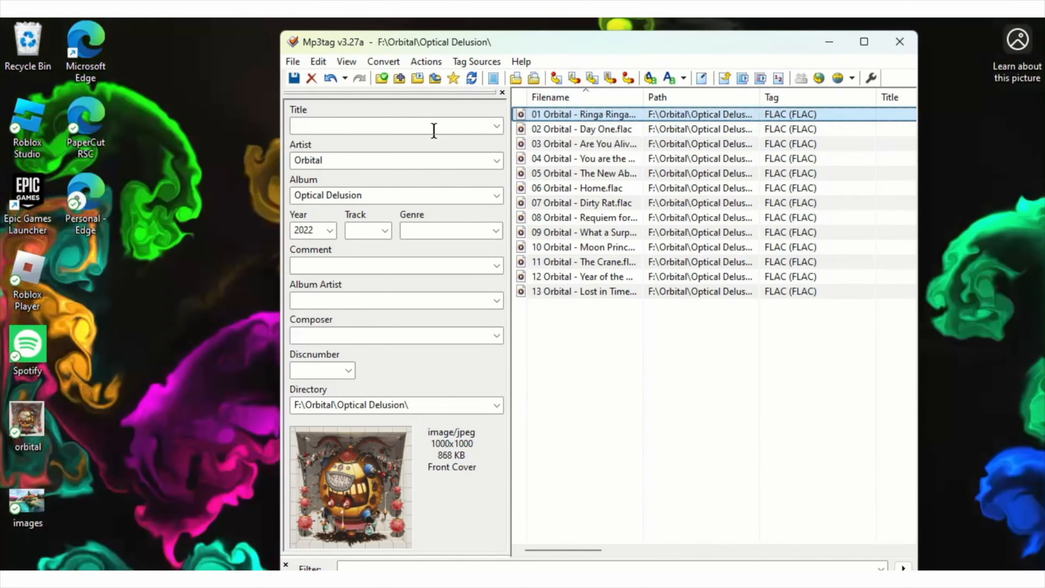
{"action": "left_click", "coordinate": [433, 131]}
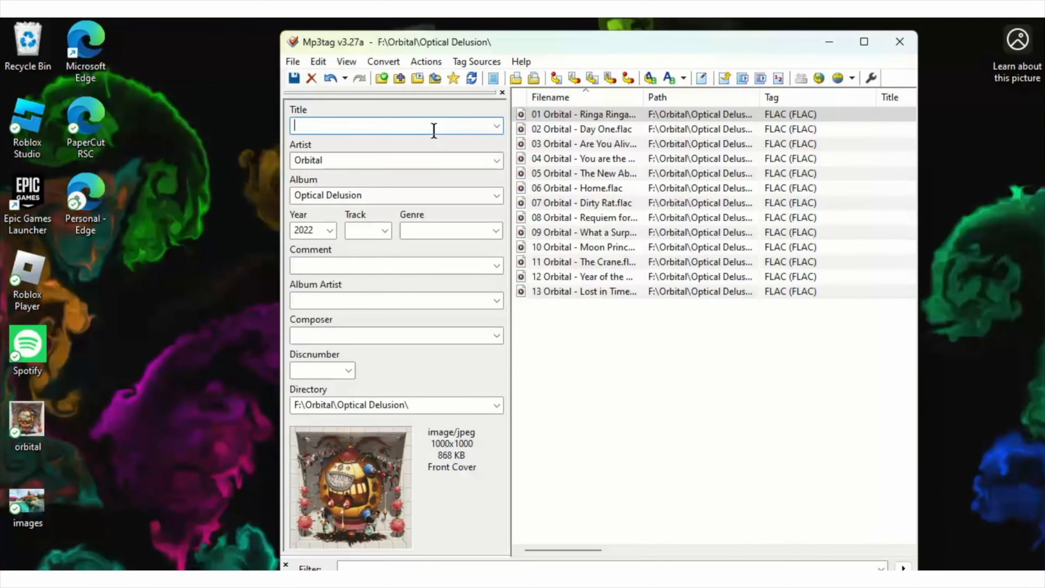
{"action": "type", "text": "x0"}
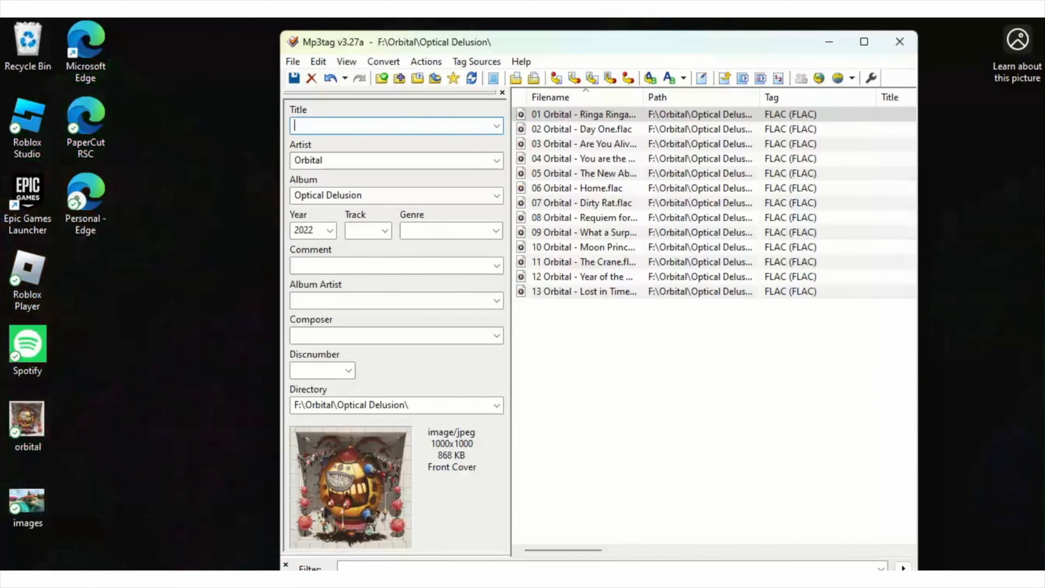
{"action": "type", "text": "01 Orbita"}
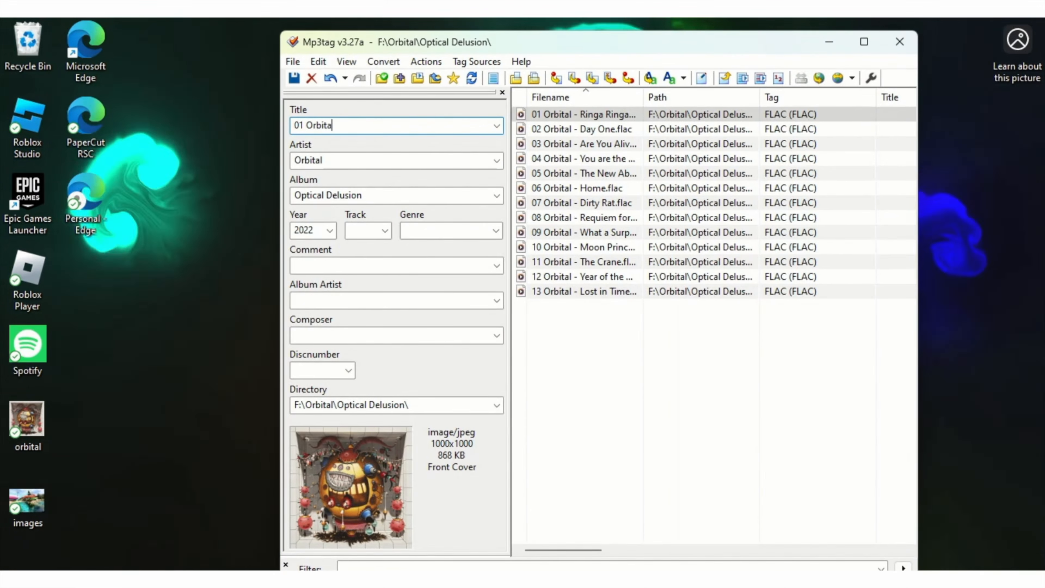
{"action": "type", "text": "l - Ri"}
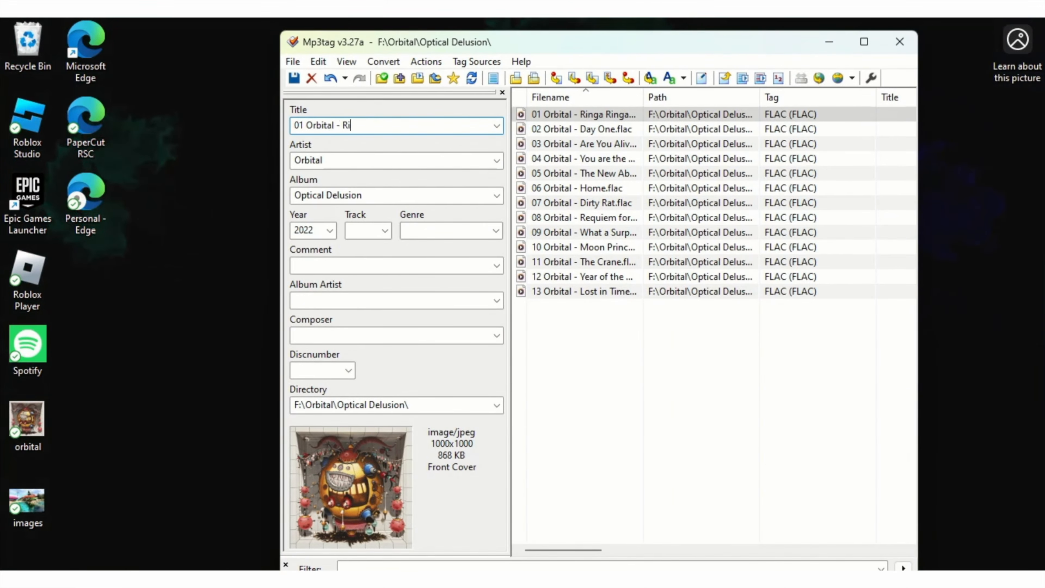
{"action": "type", "text": "nga Ringa "}
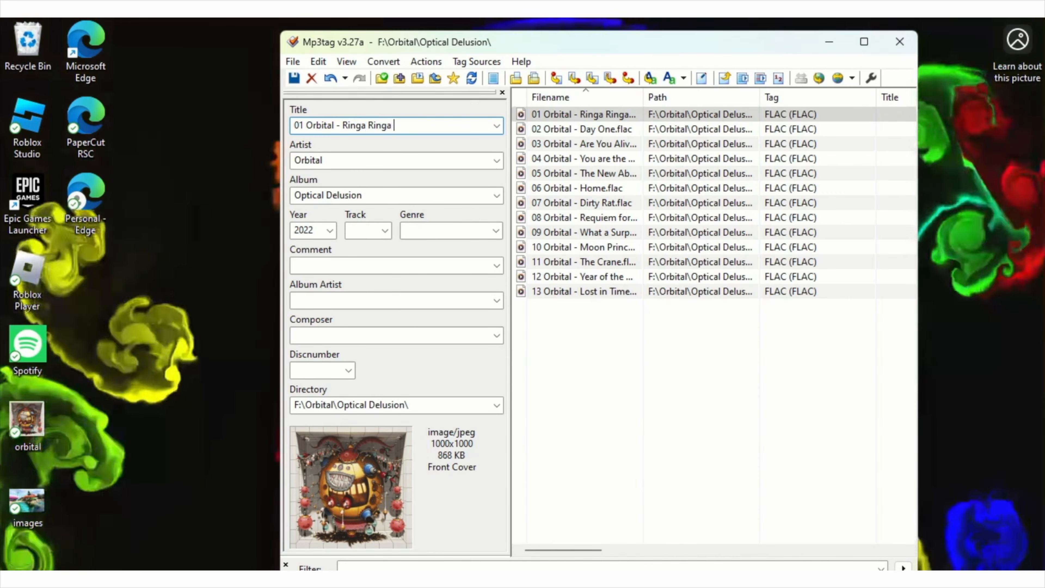
{"action": "type", "text": "(The Old P"}
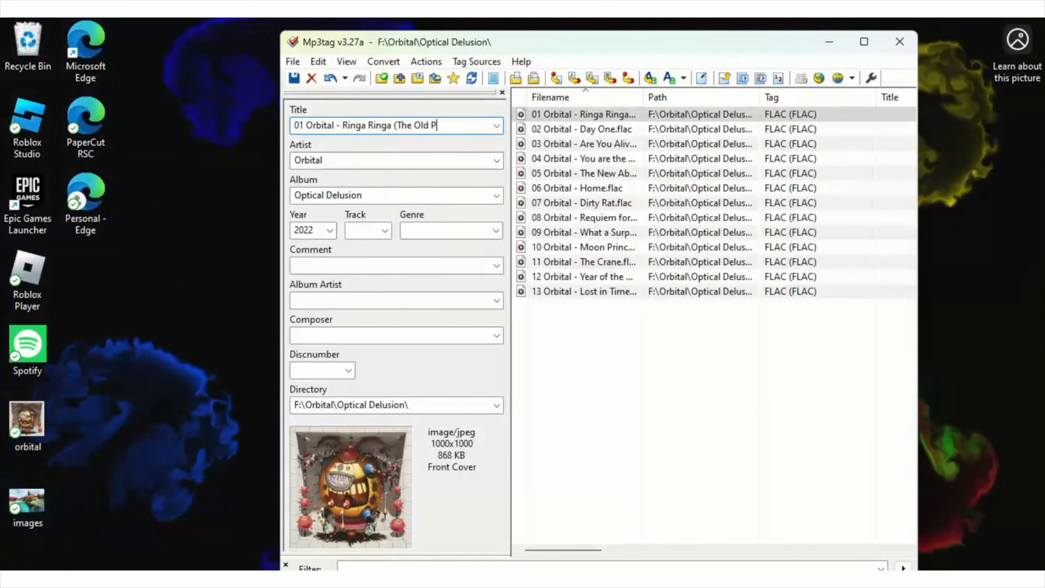
{"action": "type", "text": "andemic Folk"}
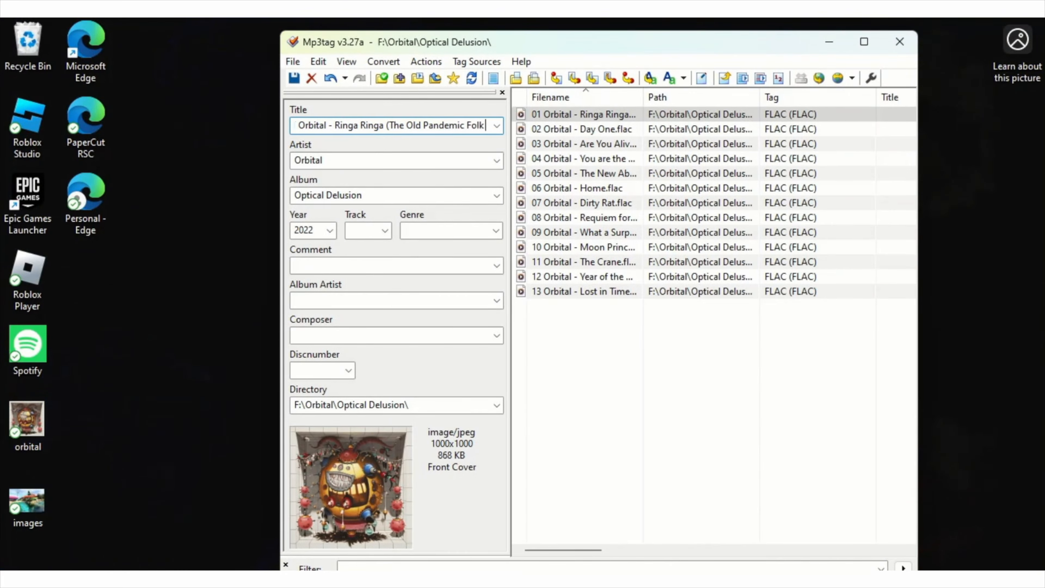
{"action": "type", "text": " Song)"}
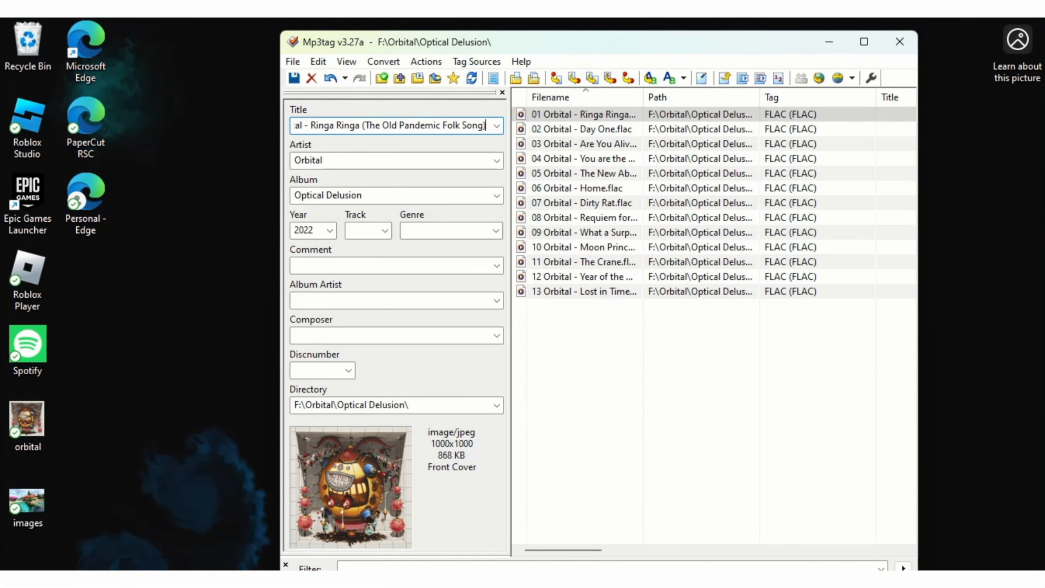
{"action": "left_click", "coordinate": [294, 78]}
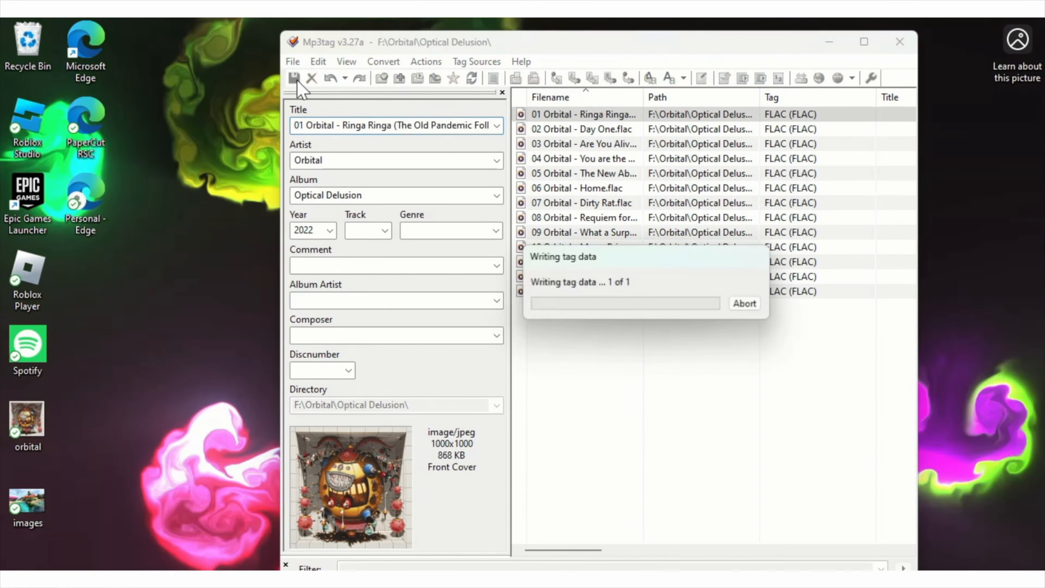
- Select the second track and set its title to "02 Orbital - Day One"
{"action": "left_click", "coordinate": [549, 129]}
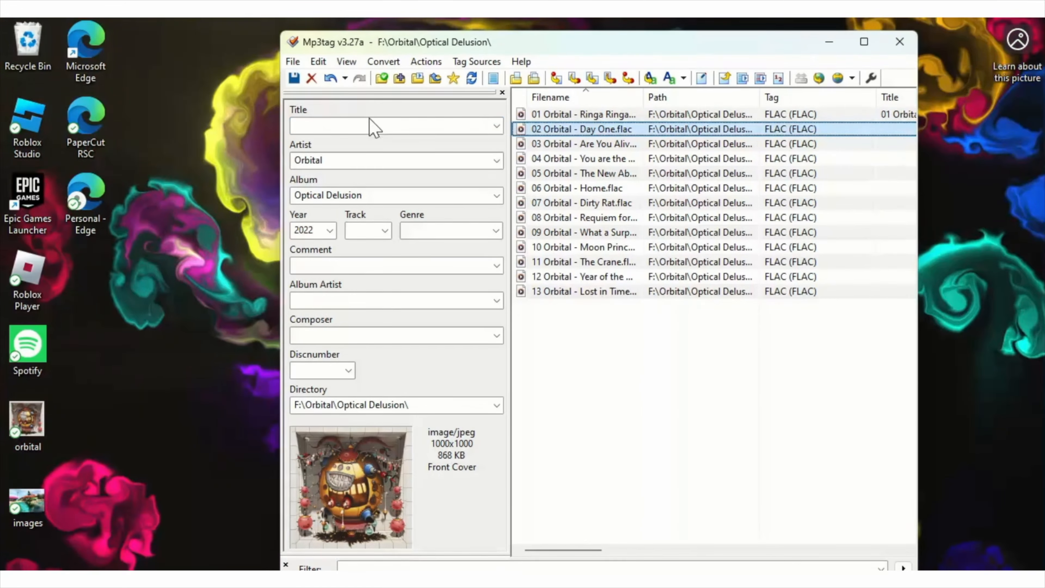
{"action": "left_click", "coordinate": [361, 131]}
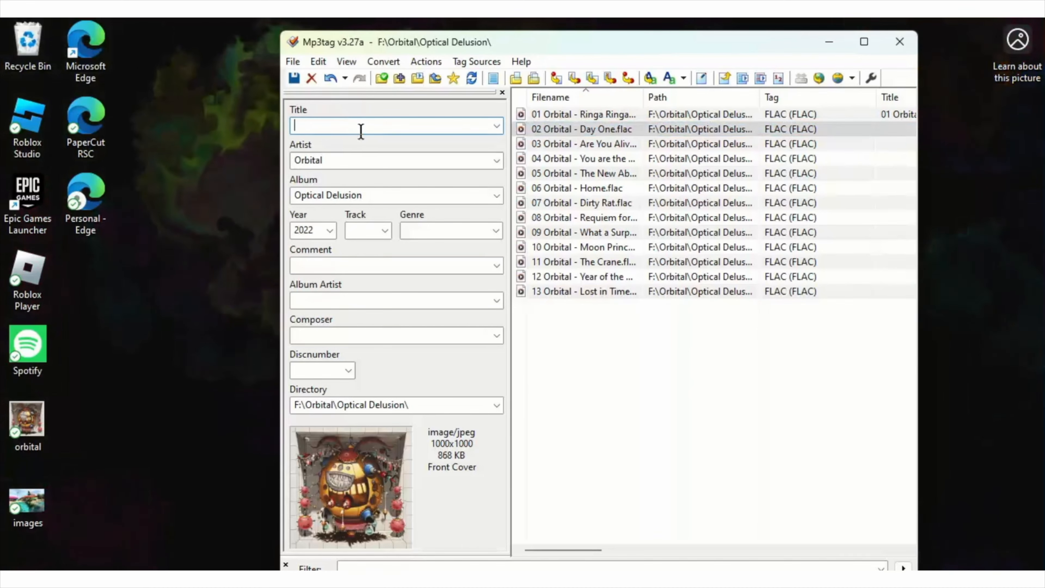
{"action": "type", "text": "02 Orbita"}
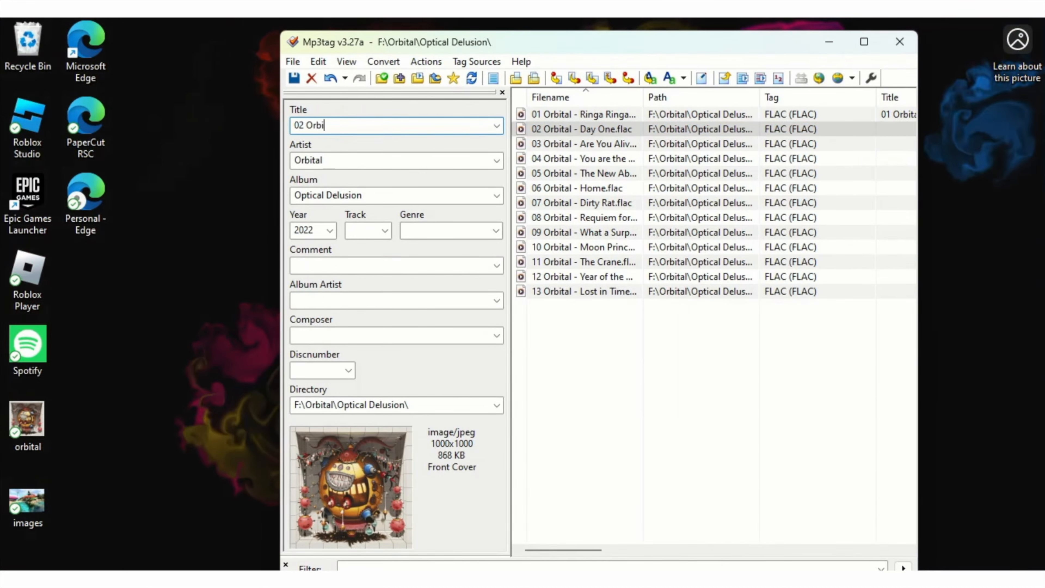
{"action": "type", "text": "l -"}
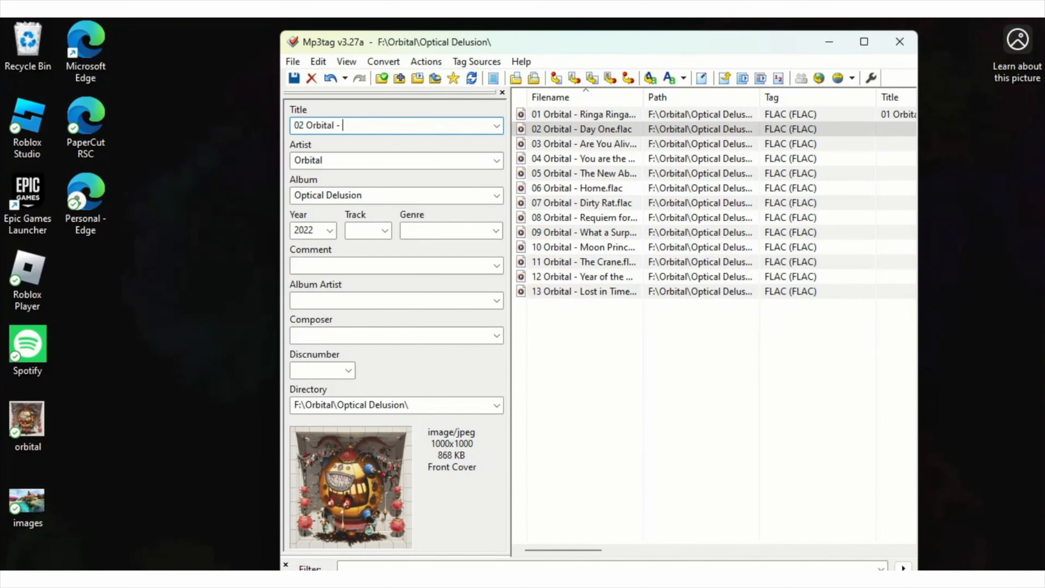
{"action": "type", "text": "Day "}
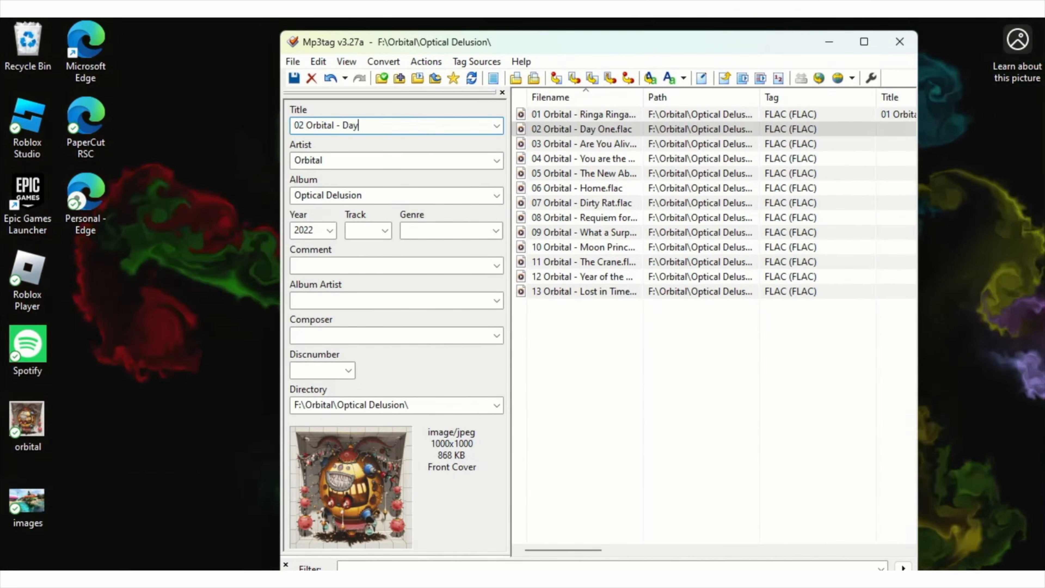
{"action": "type", "text": "One"}
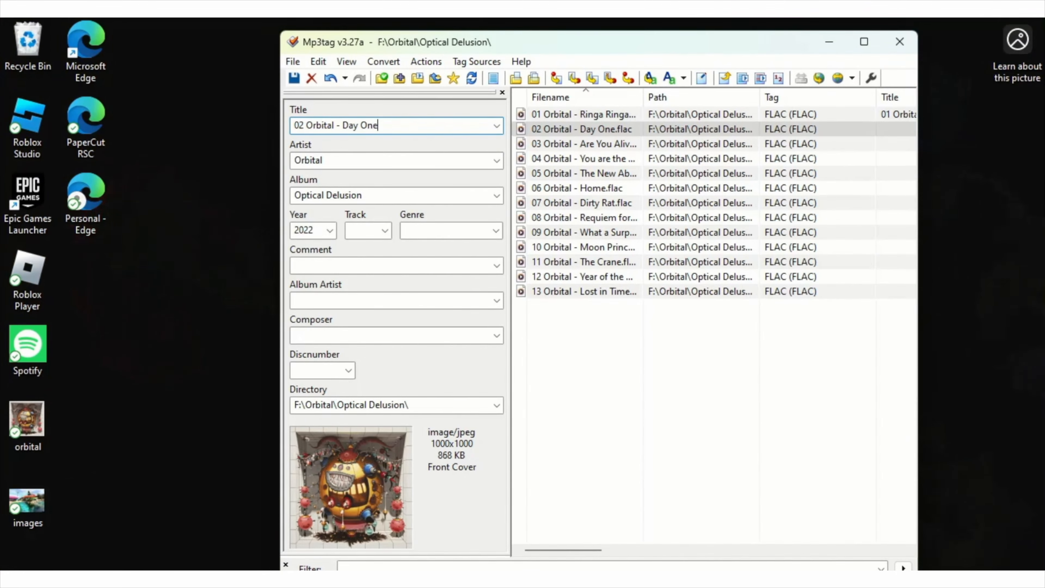